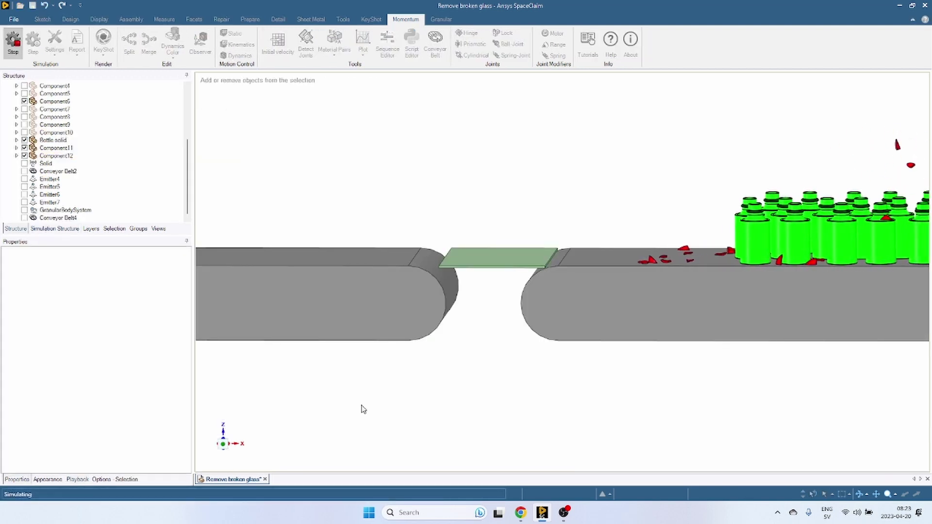
Step: Watch the running simulation up close as glass shards and bottles cross the solid transfer plate between the two conveyors
left_click_drag(327, 329, 352, 321)
scroll(358, 312, "up", 4)
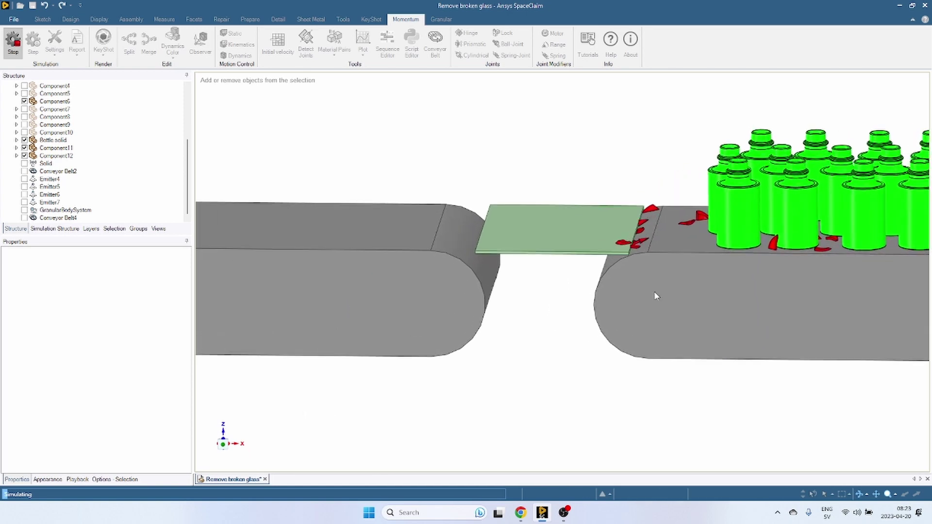
scroll(629, 299, "up", 1)
scroll(617, 269, "up", 3)
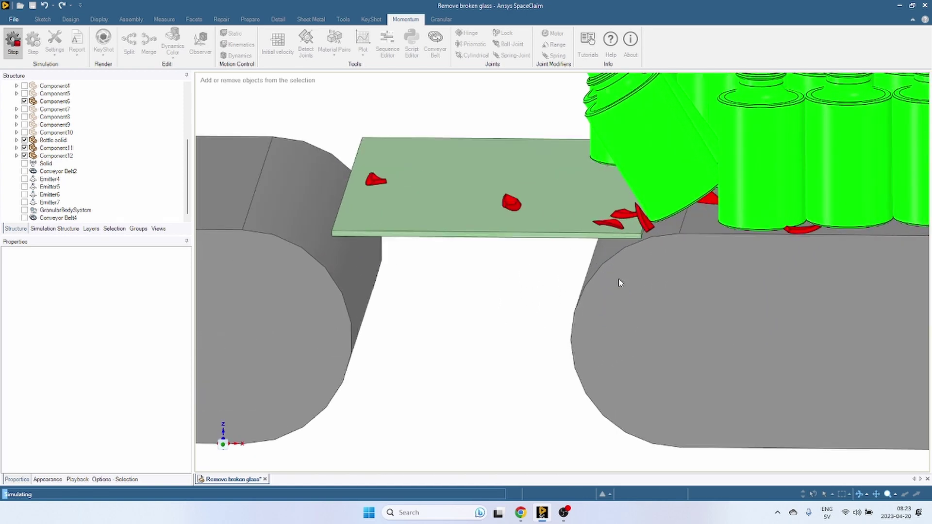
left_click_drag(620, 283, 590, 228)
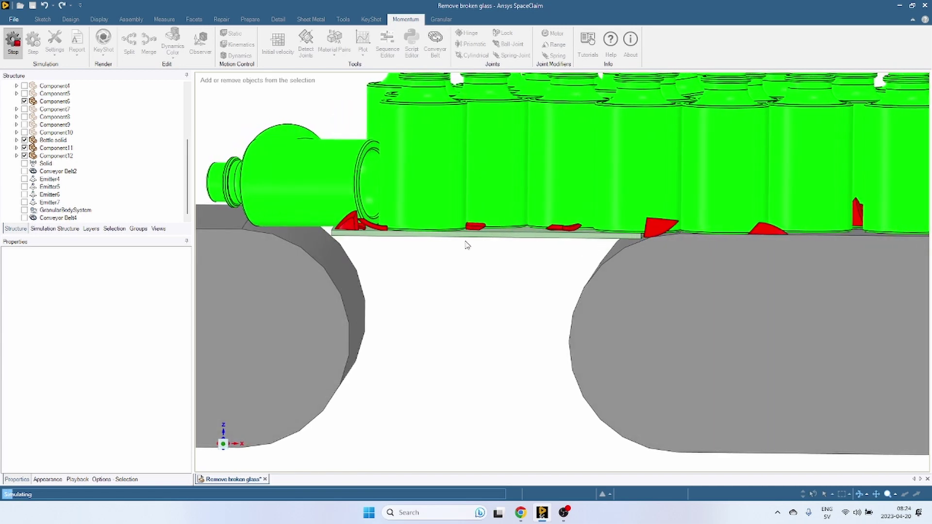
mouse_move(466, 246)
left_mouse_down()
mouse_move(474, 214)
mouse_move(474, 238)
left_mouse_up()
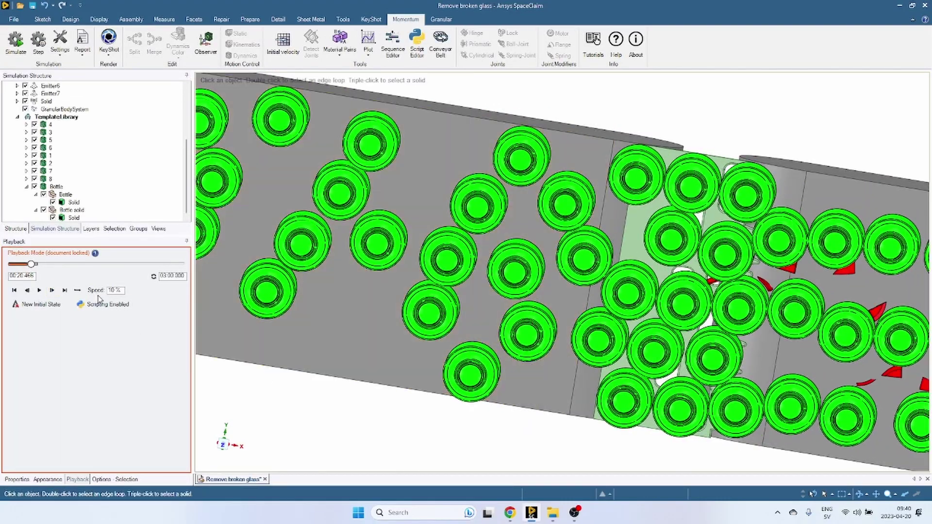
Step: Advance the playback in single frames and inspect the red glass shard in the plate's slot from below
left_click(51, 291)
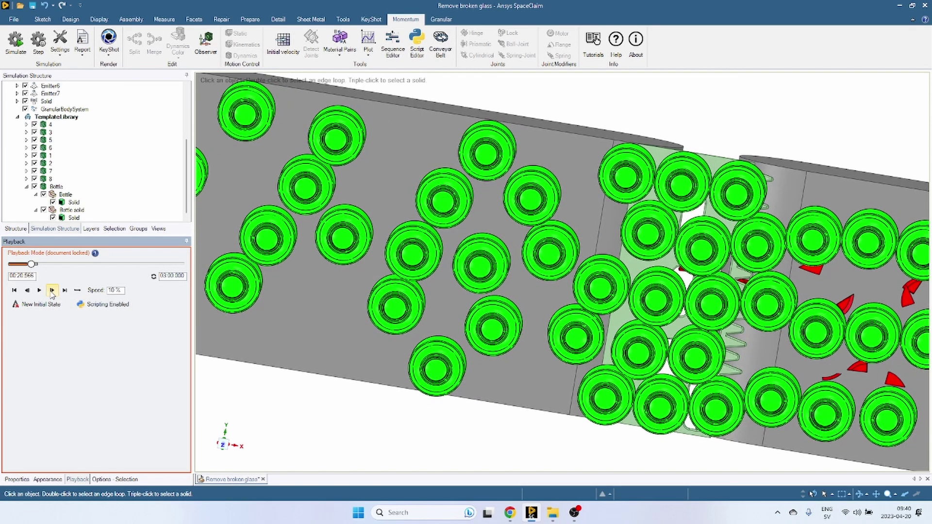
left_click(52, 291)
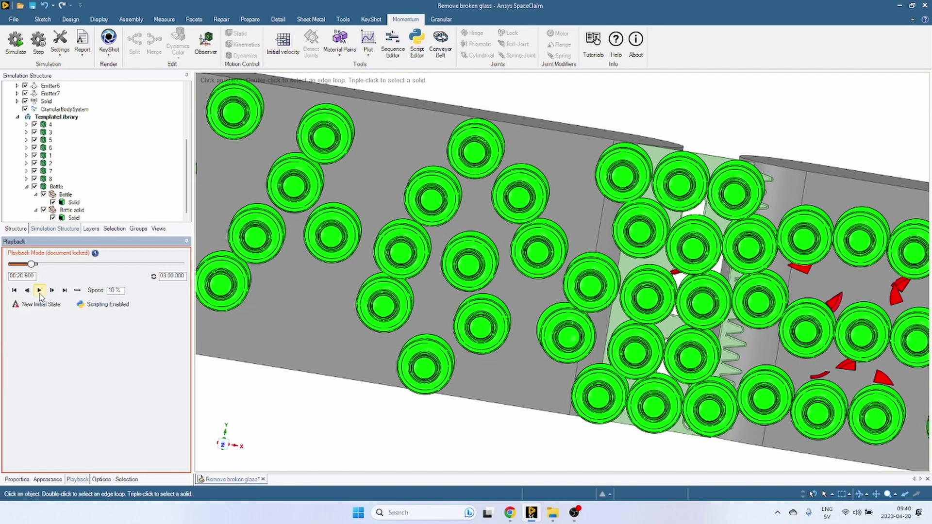
scroll(669, 347, "up", 8)
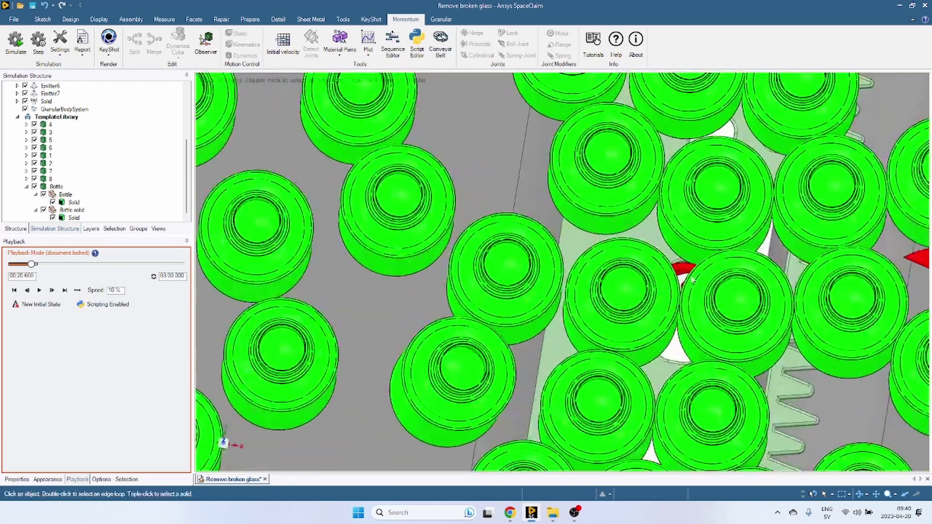
scroll(640, 276, "up", 8)
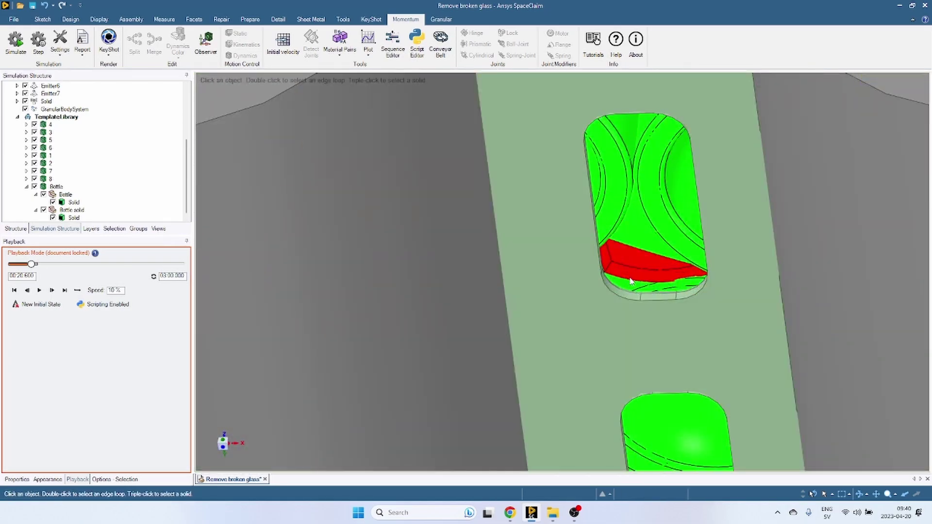
left_click_drag(631, 281, 631, 296)
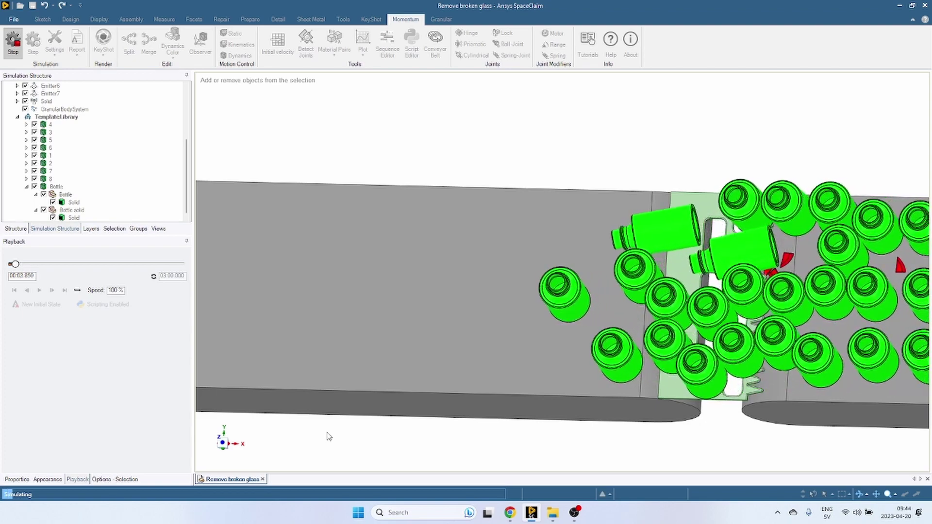
Step: Examine how shards drop through the toothed edge and slots of the transfer plate, advancing the playback and checking several angles
left_click_drag(683, 375, 689, 406)
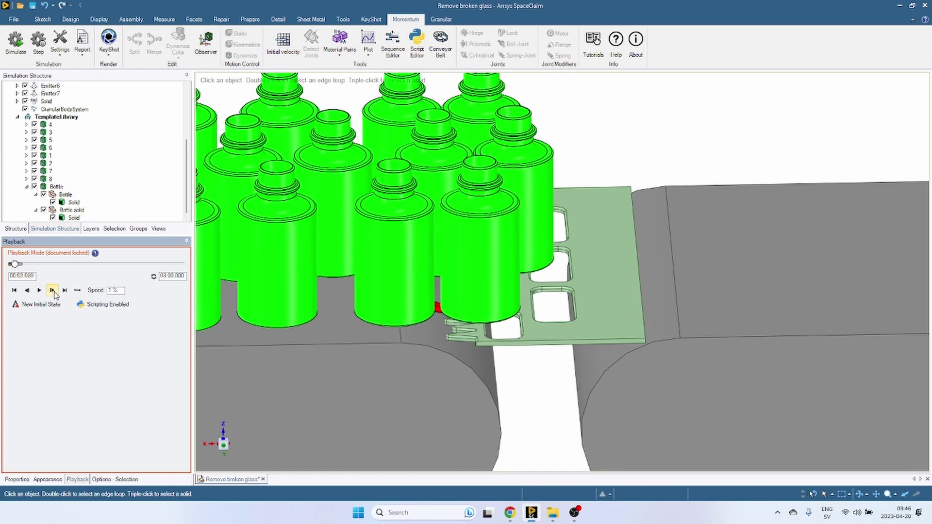
scroll(421, 295, "up", 4)
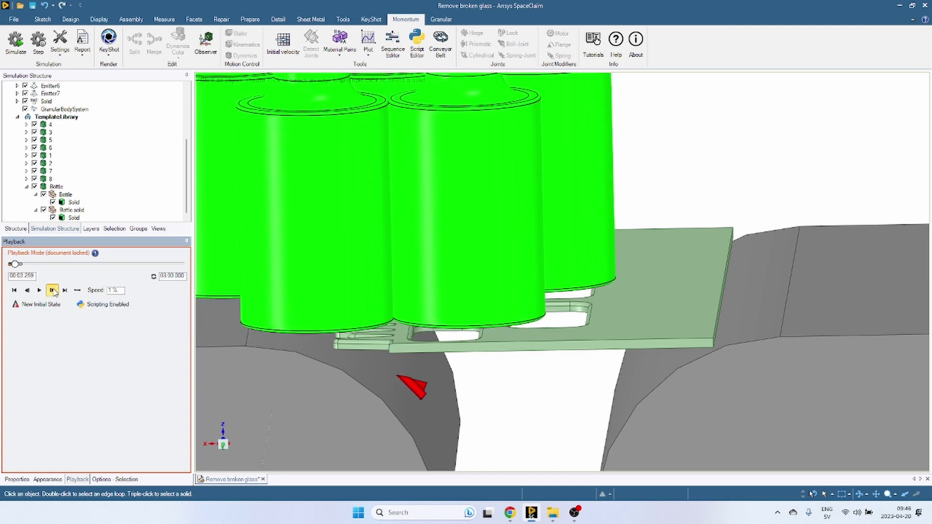
left_click(54, 290)
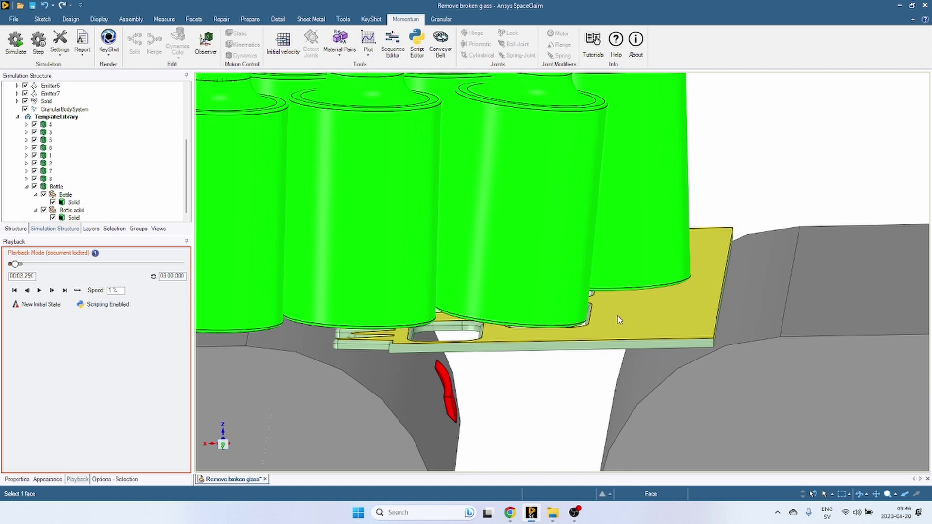
left_click_drag(550, 292, 560, 344)
left_click_drag(616, 294, 602, 308)
left_click(224, 445)
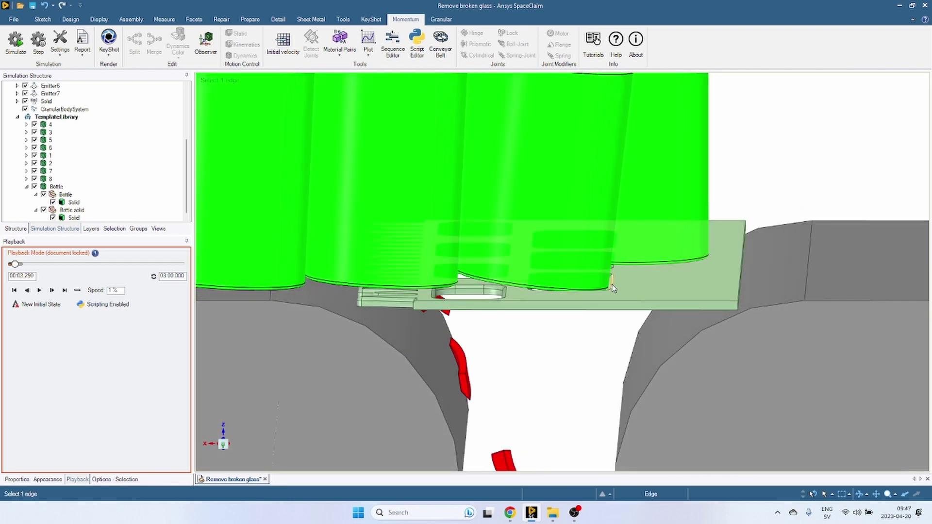
left_click_drag(612, 291, 576, 294)
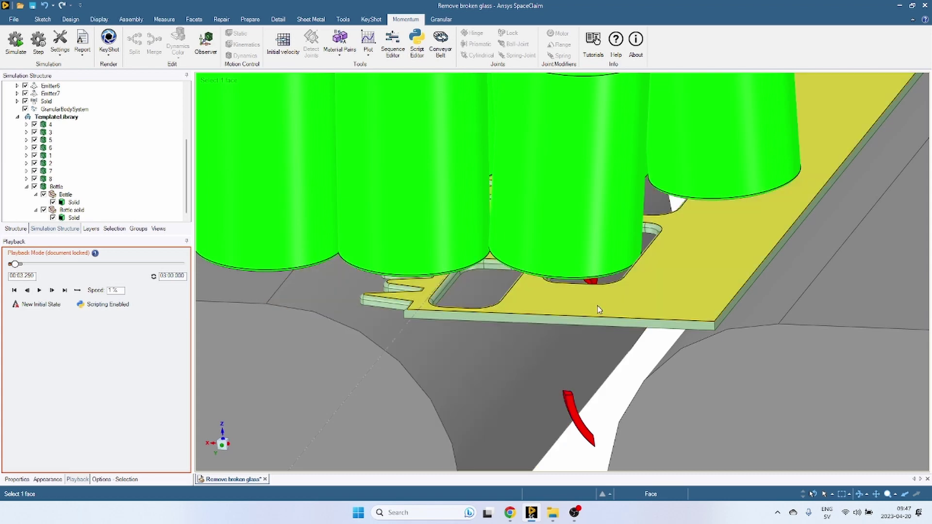
scroll(599, 310, "down", 5)
left_click_drag(613, 354, 577, 470)
scroll(504, 301, "up", 6)
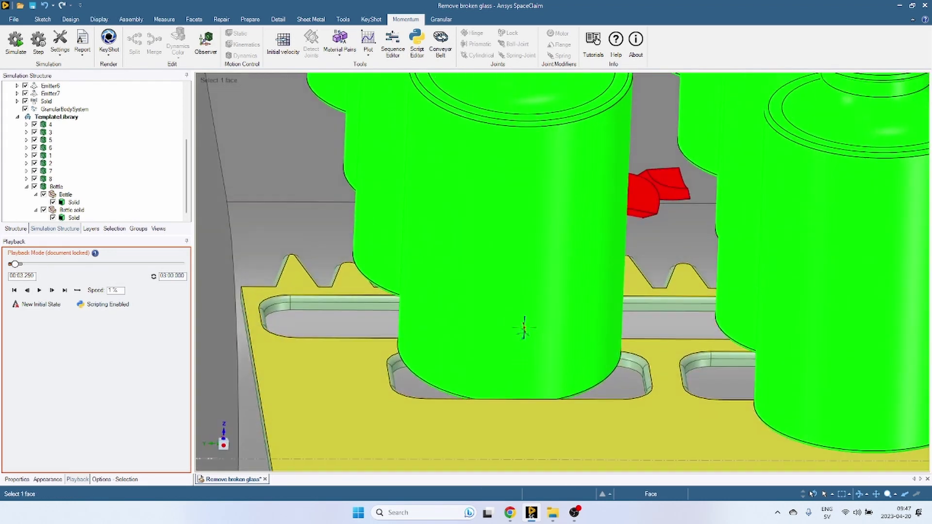
left_click_drag(524, 329, 521, 364)
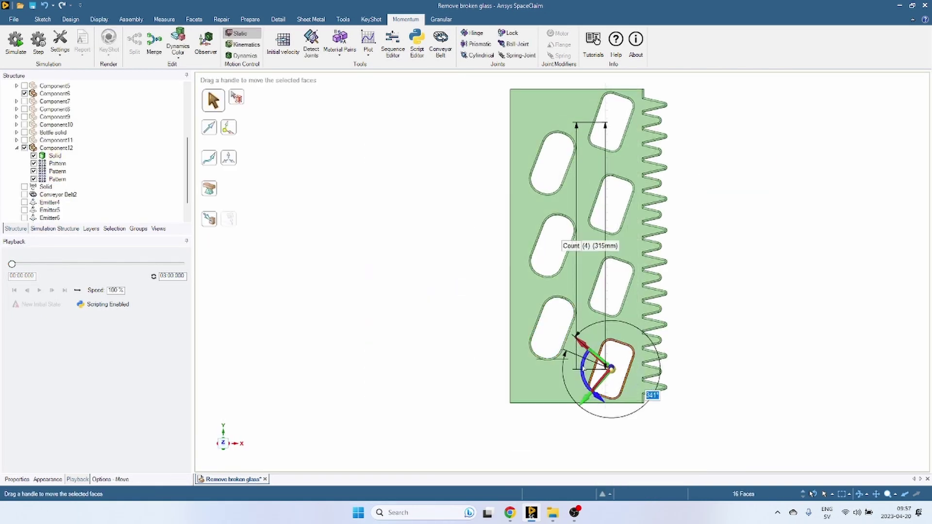
Step: Inspect the angled slot pattern of the isolated transfer plate
left_click_drag(449, 342, 455, 322)
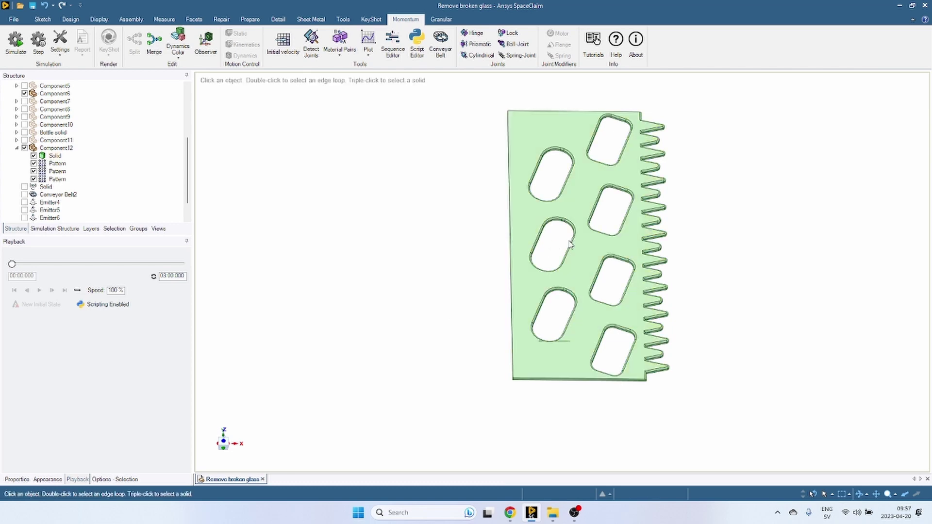
left_click(630, 250)
left_click(437, 299)
key("ctrl+z")
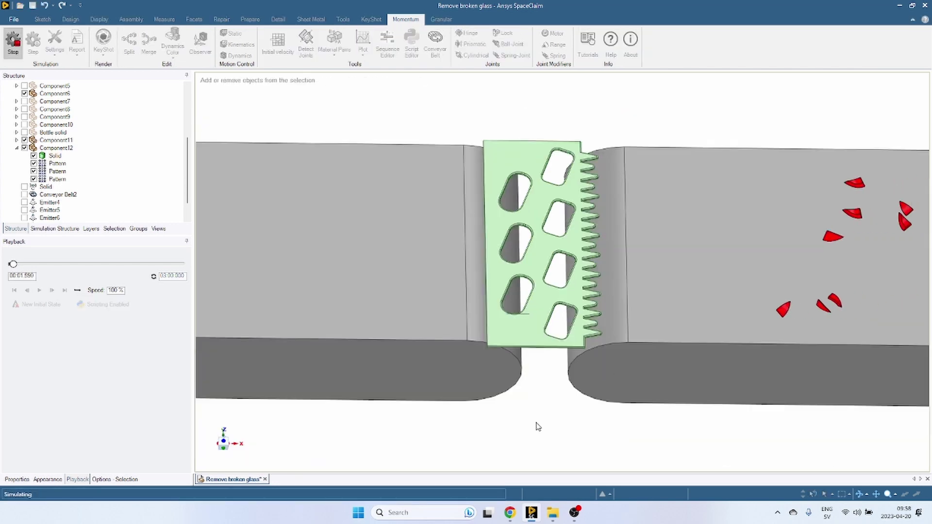
Step: Watch the simulation of bottles and shards passing over the angled-slot plate from above and at close range
mouse_move(535, 422)
left_mouse_down()
mouse_move(531, 385)
mouse_move(534, 449)
mouse_move(529, 431)
left_mouse_up()
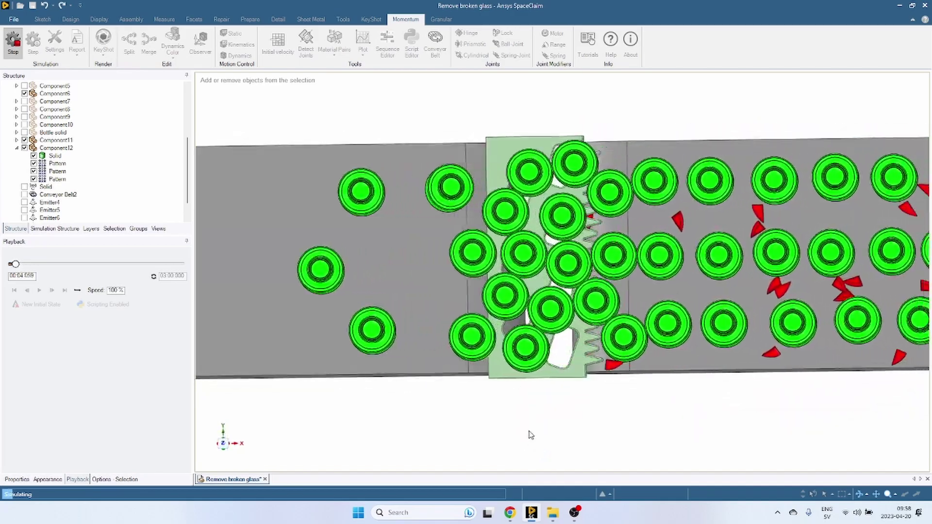
scroll(533, 291, "up", 3)
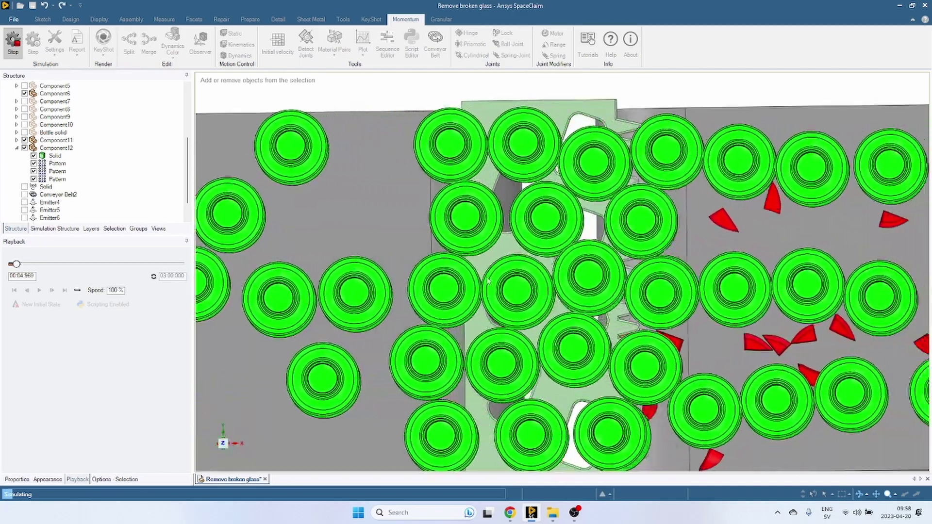
left_click_drag(512, 301, 531, 322)
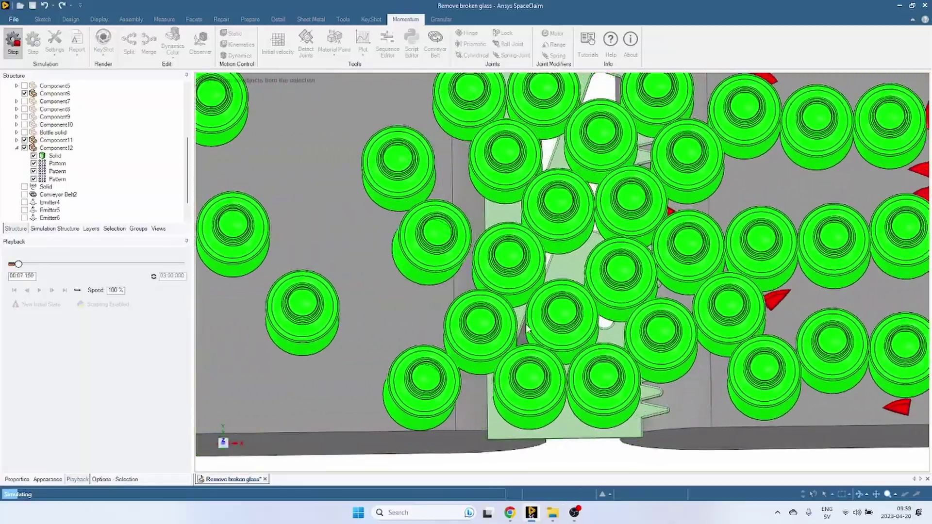
scroll(572, 369, "down", 2)
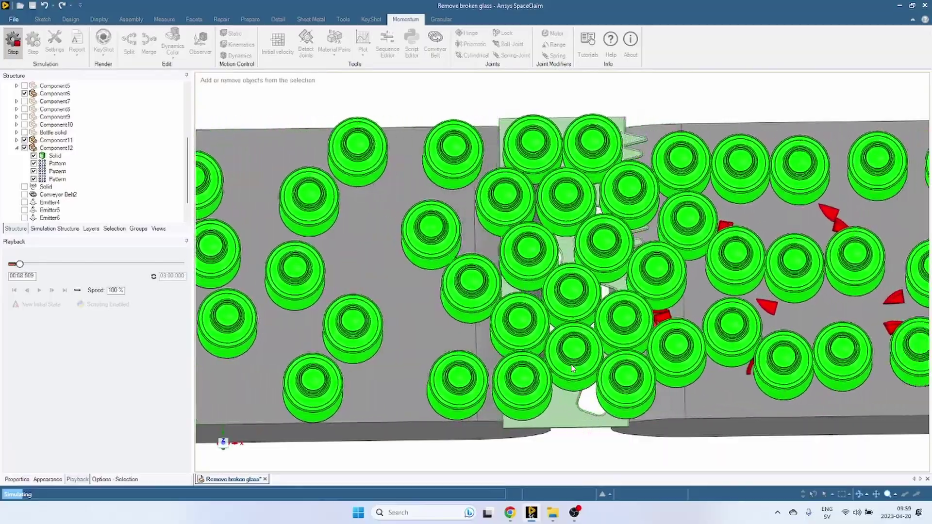
left_click_drag(450, 316, 631, 312)
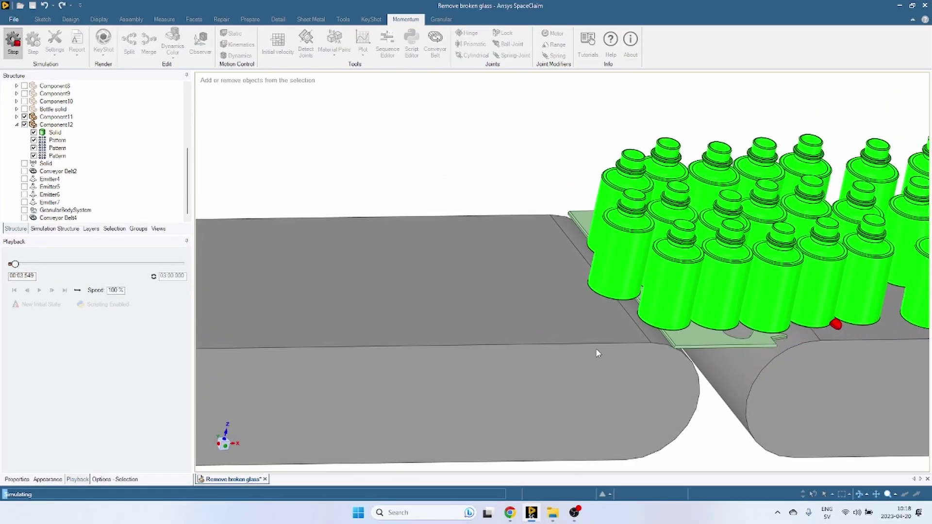
Step: Step through the playback frame by frame, following the red shard between the bottles as it crosses the slotted plate
key("v")
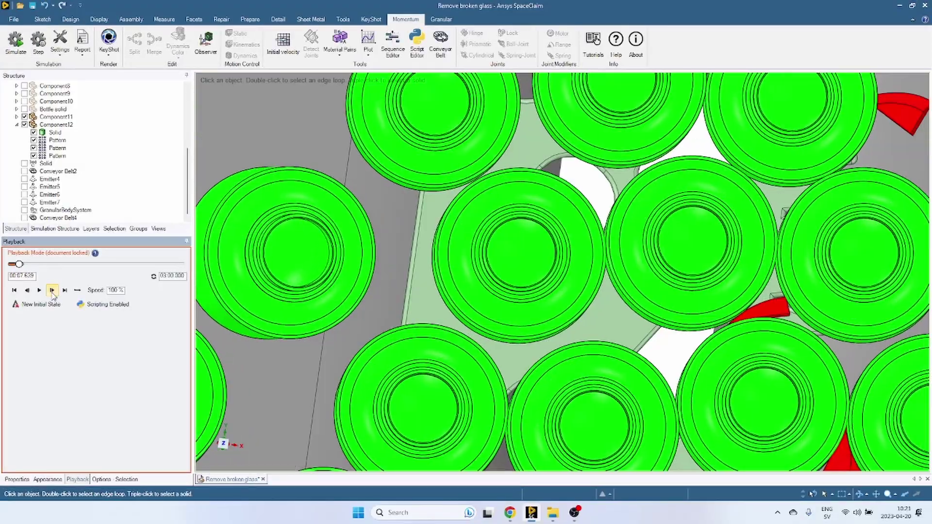
left_click(52, 291)
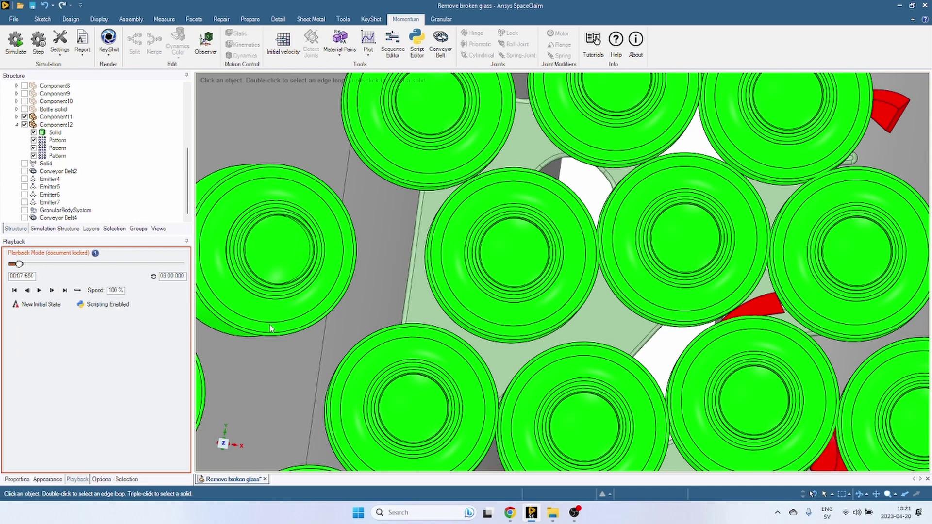
left_click(52, 290)
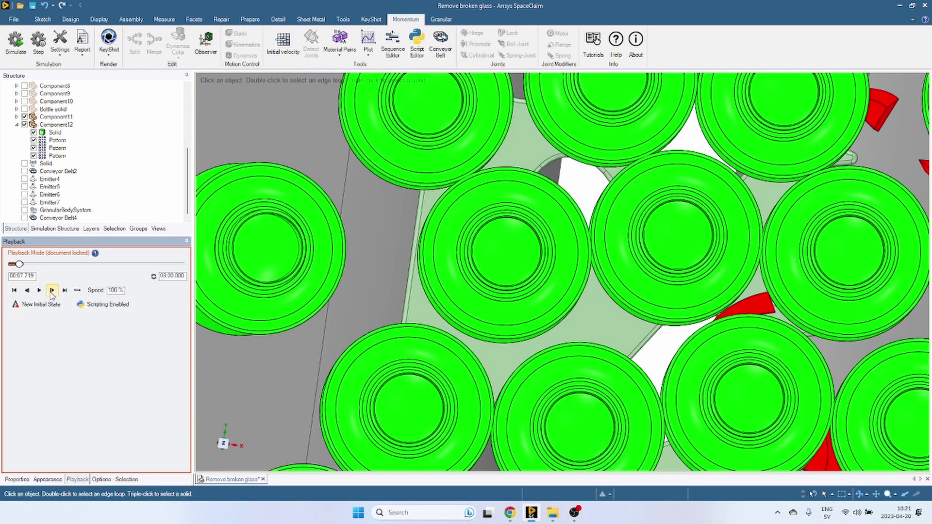
left_click(51, 290)
left_click(52, 290)
left_click(52, 290)
left_click(52, 290)
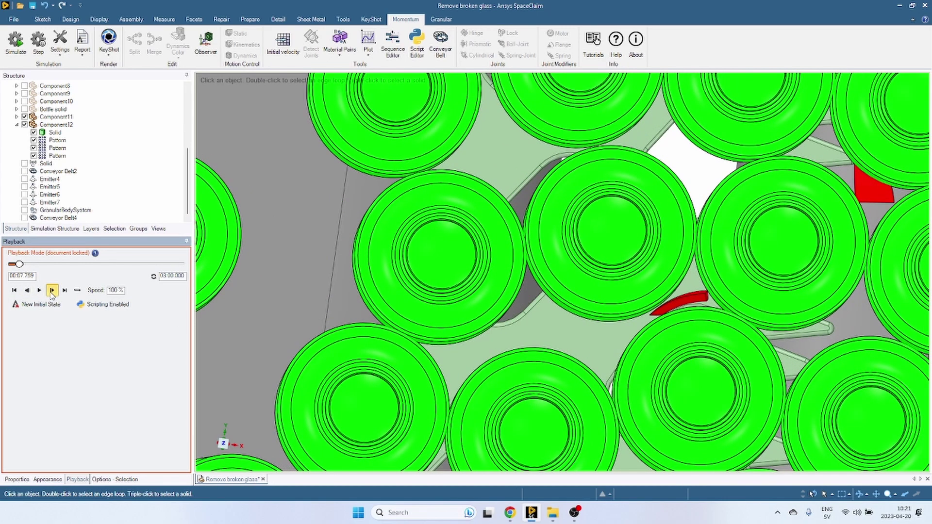
left_click(52, 290)
left_click(51, 290)
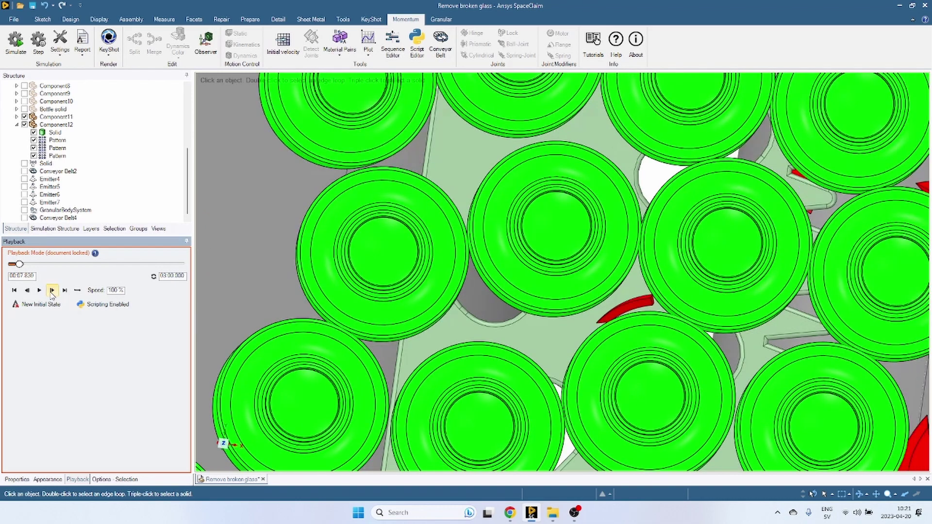
left_click(52, 290)
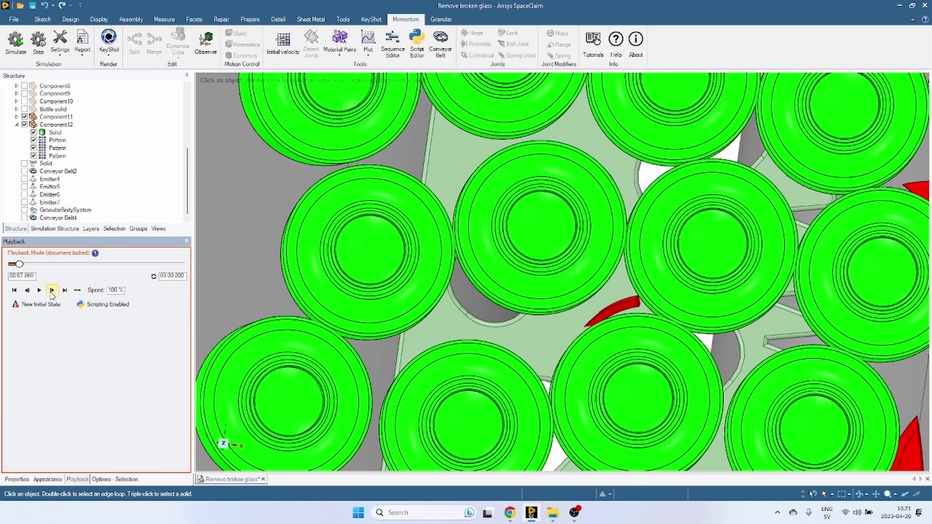
left_click(52, 290)
left_click(52, 290)
left_click(52, 290)
left_click(52, 290)
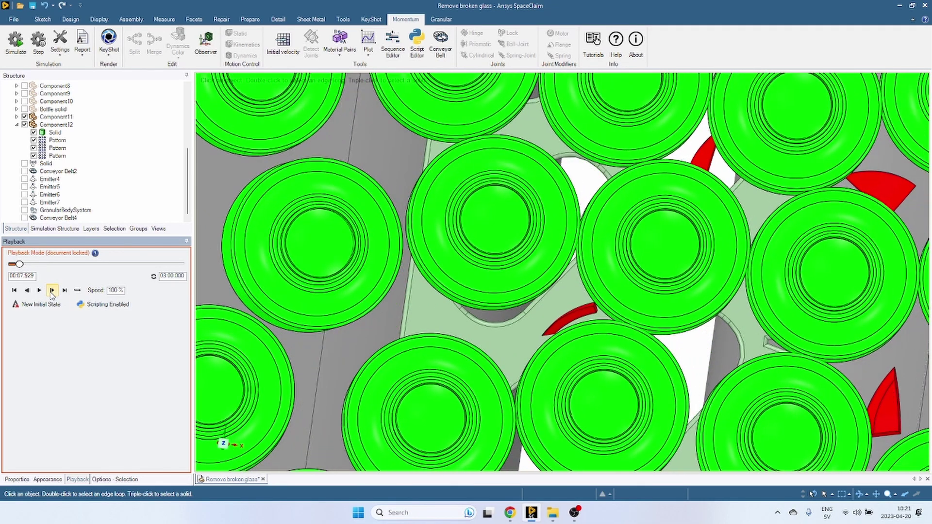
left_click(52, 290)
left_click(52, 290)
left_click(500, 337)
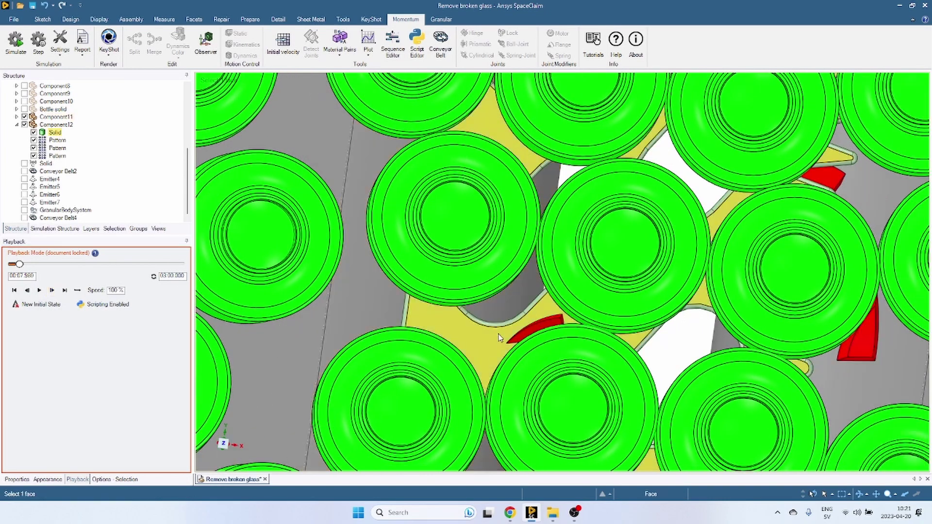
left_click(52, 290)
left_click(51, 291)
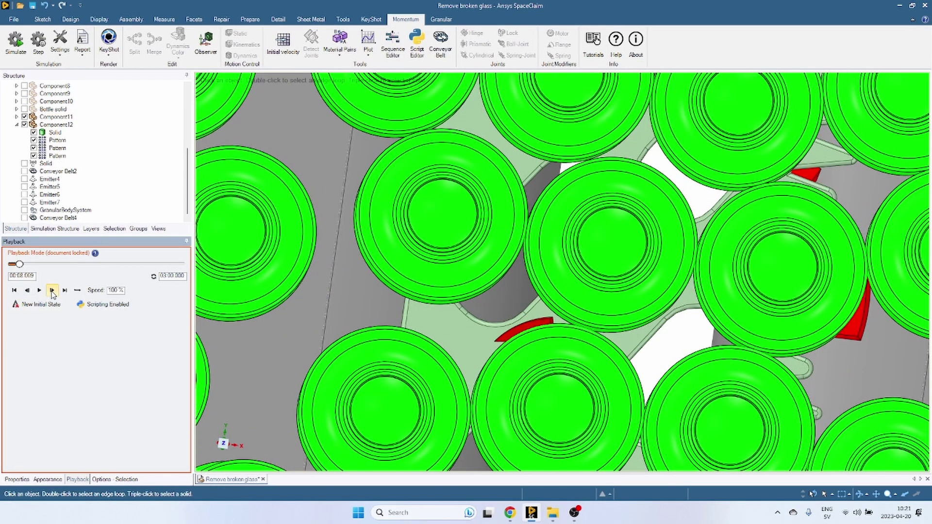
left_click(52, 290)
left_click(52, 290)
left_click(52, 290)
left_click(52, 290)
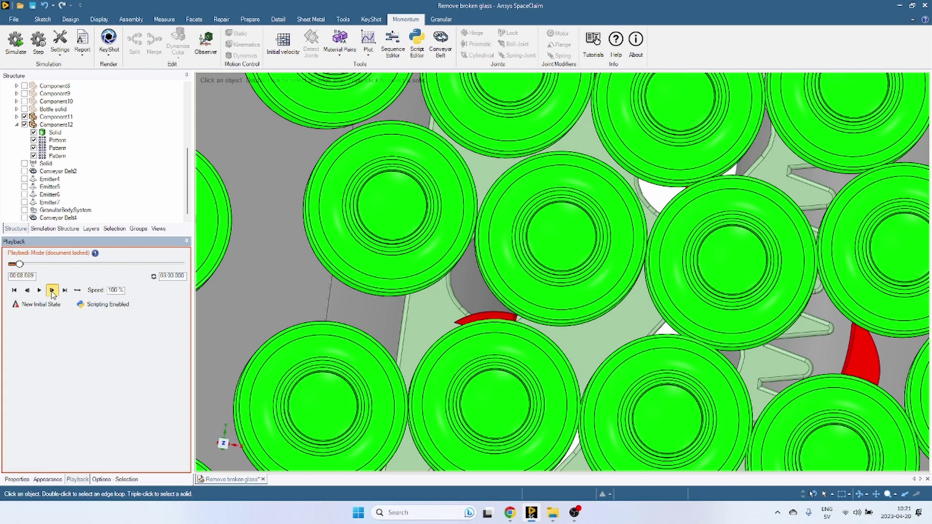
left_click(52, 290)
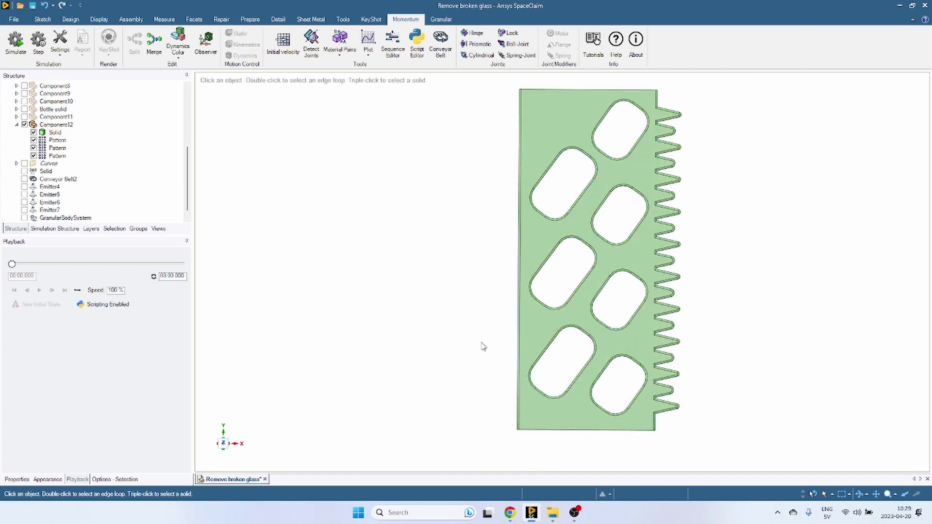
Step: Inspect the enlarged, more steeply angled slots of the isolated transfer plate
left_click(627, 273)
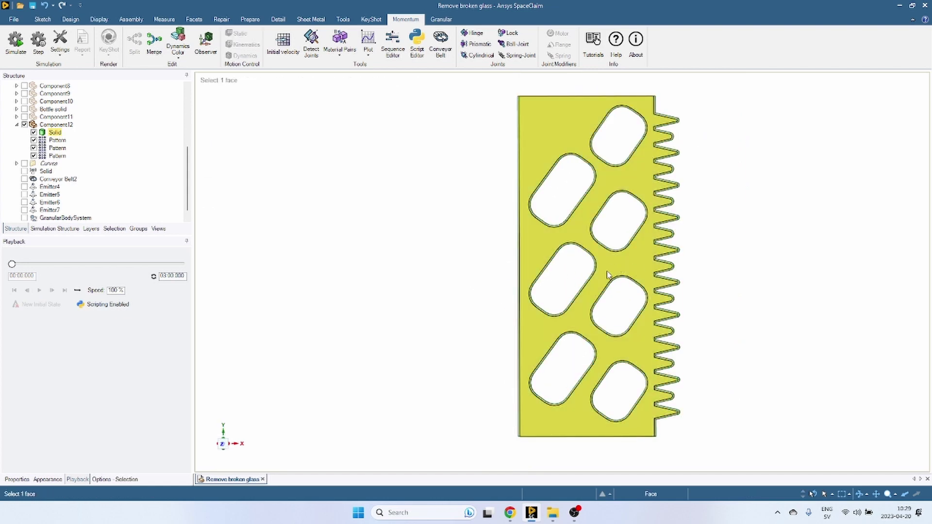
Step: Simulate bottles and shards crossing the steeply slotted plate, stop the run and replay it
left_click(495, 335)
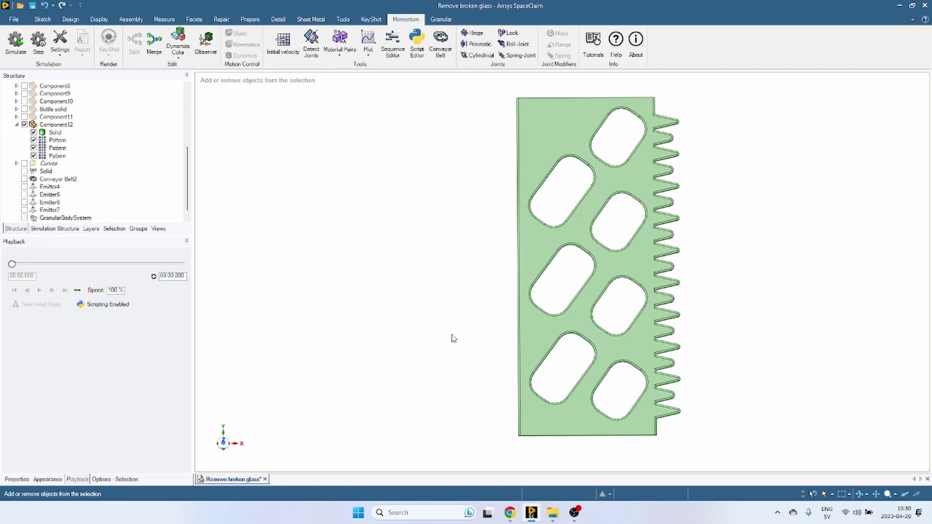
key("space")
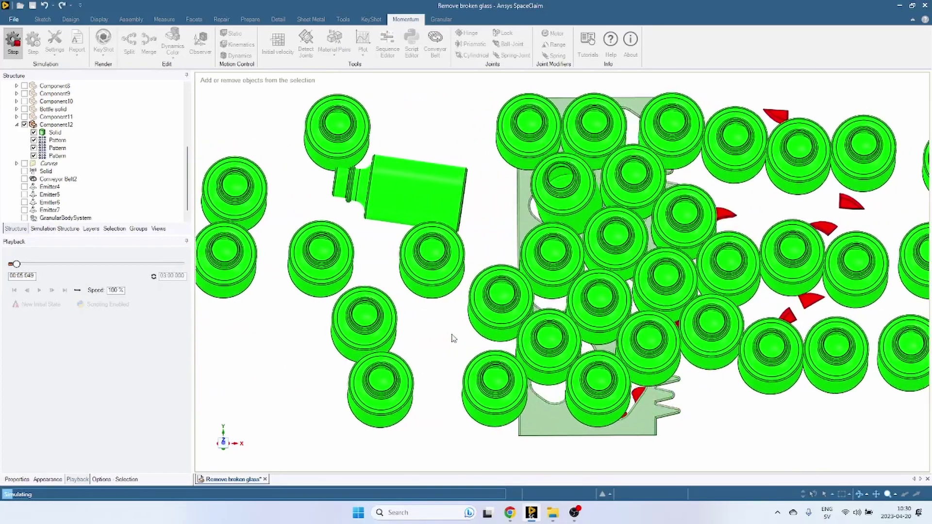
key("Escape")
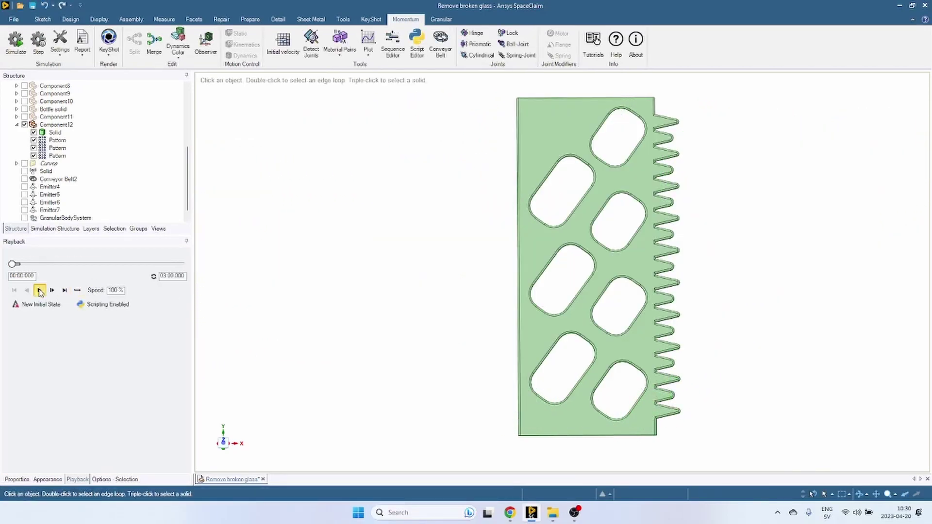
left_click(40, 291)
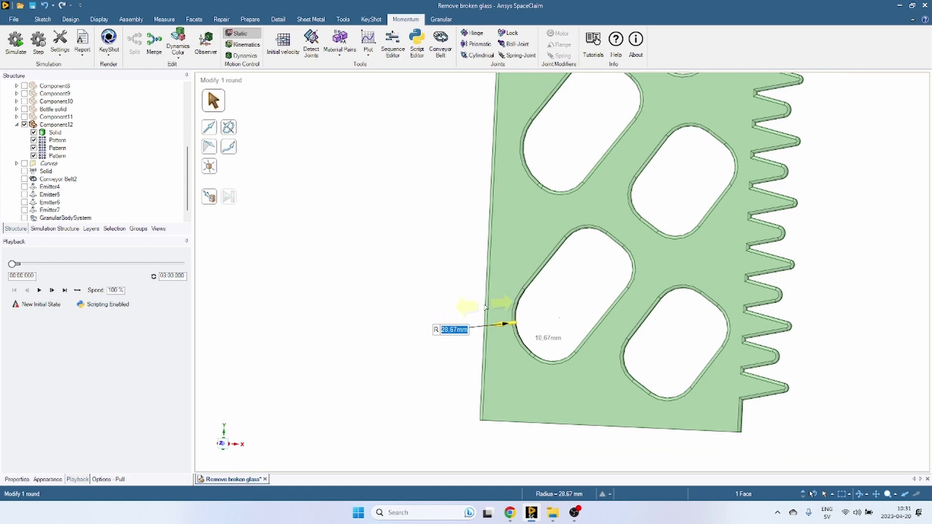
Step: Check the radii of the corner rounds on the lower elongated slot of the transfer plate
scroll(554, 350, "up", 5)
left_click(571, 384)
left_click_drag(569, 324, 570, 334)
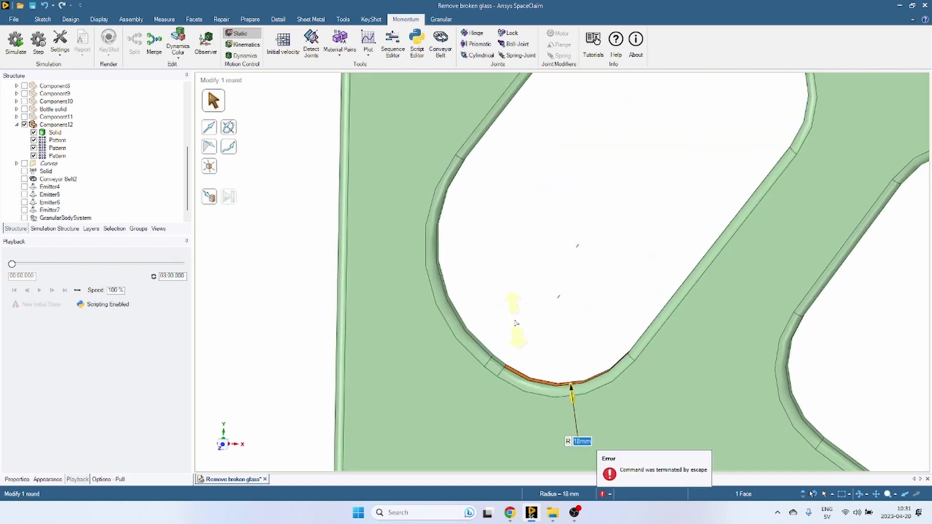
key("Escape")
scroll(522, 268, "down", 6)
left_click_drag(522, 266, 486, 348)
key("Escape")
left_click(486, 356)
key("Escape")
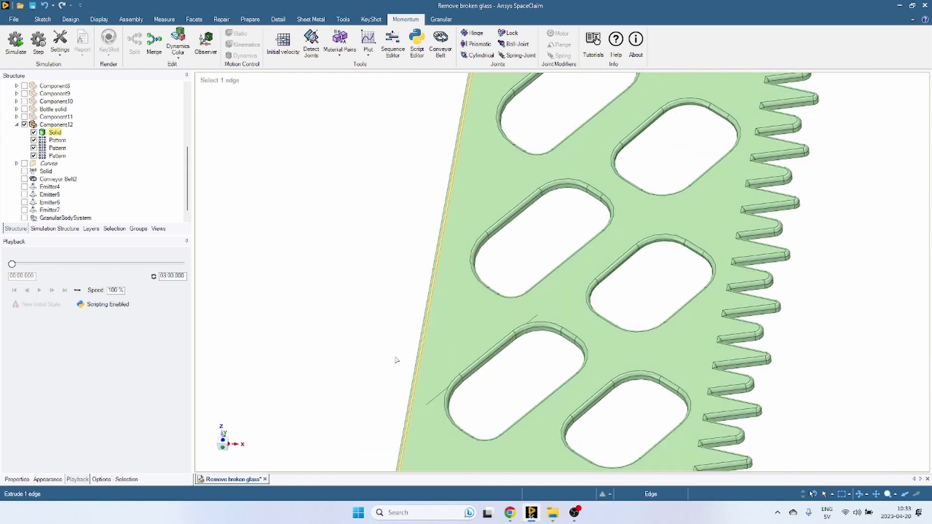
Step: Simulate the bottles and shards on the rounded-slot plate again, replay the run and inspect the bare plate
scroll(391, 335, "down", 4)
key("space")
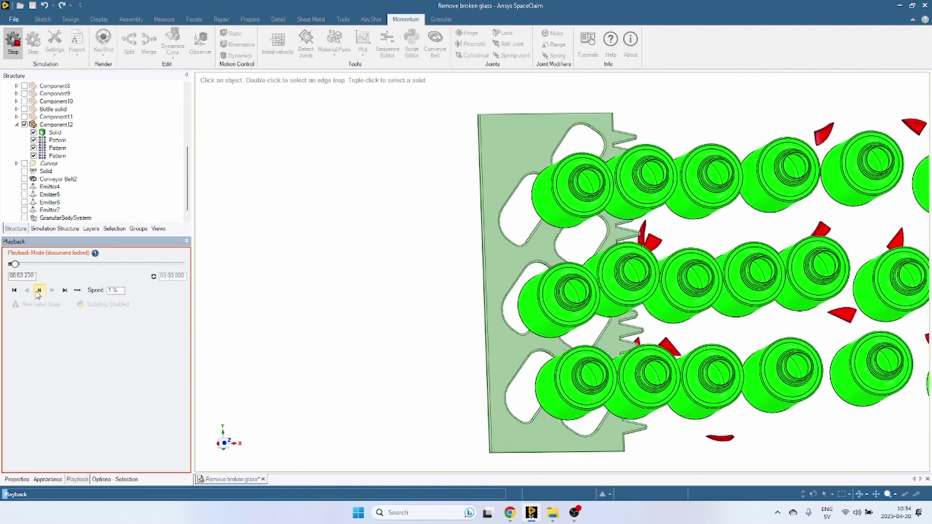
left_click(39, 291)
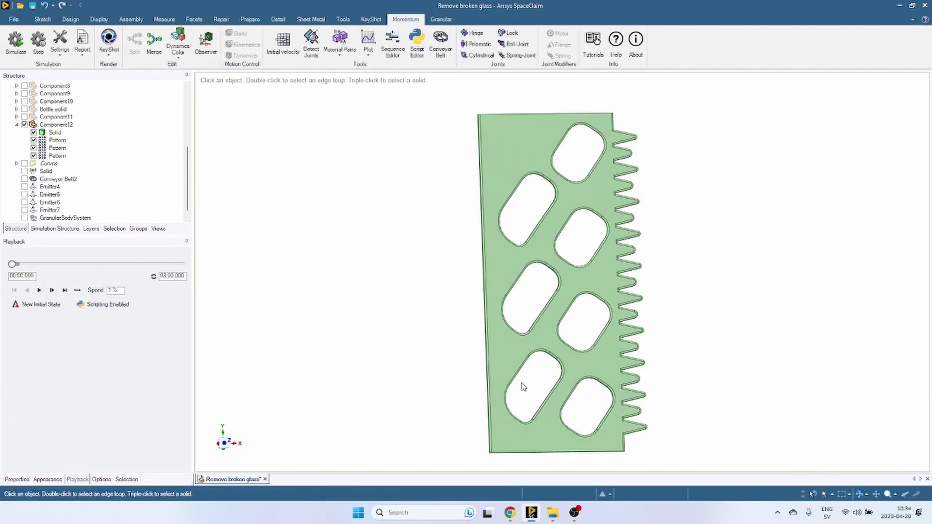
left_click_drag(522, 385, 508, 309)
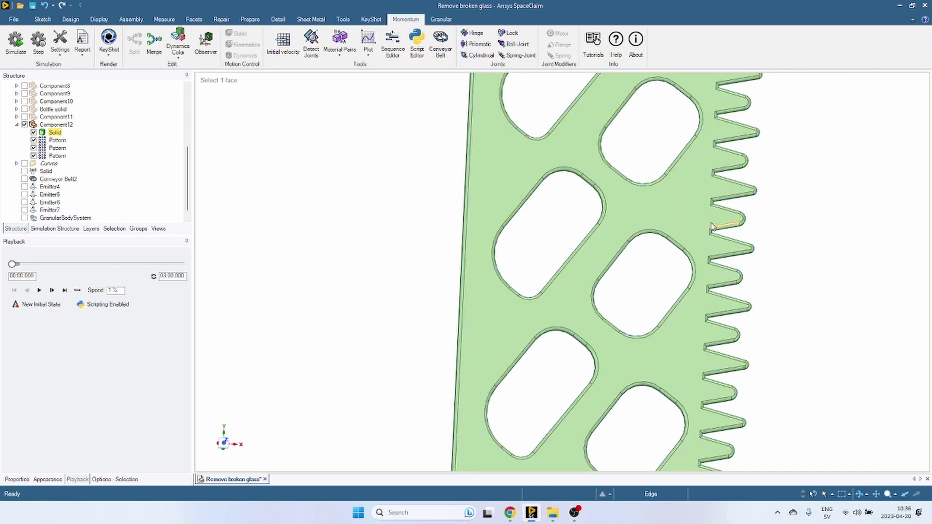
Step: Remove the rounded slots from the transfer plate while keeping its row of teeth
left_click(508, 180)
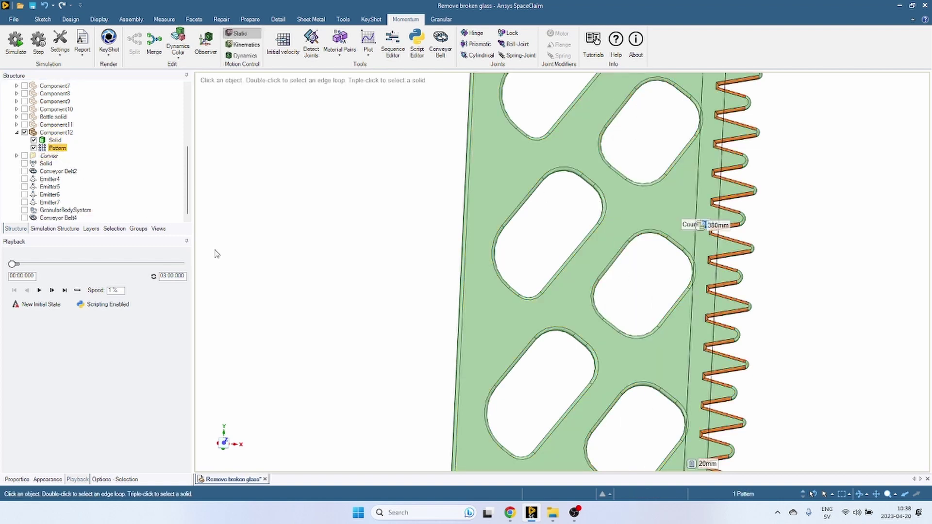
scroll(357, 337, "down", 5)
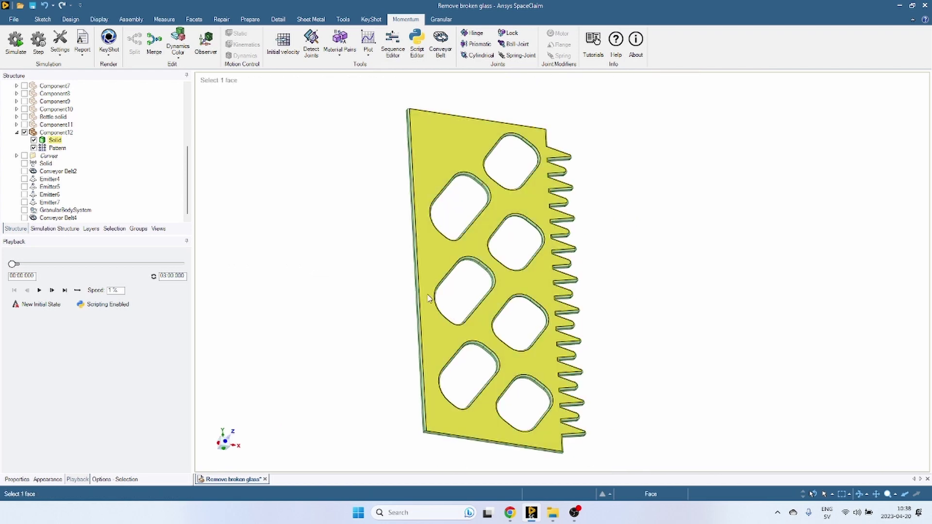
left_click(432, 358)
left_click(410, 396)
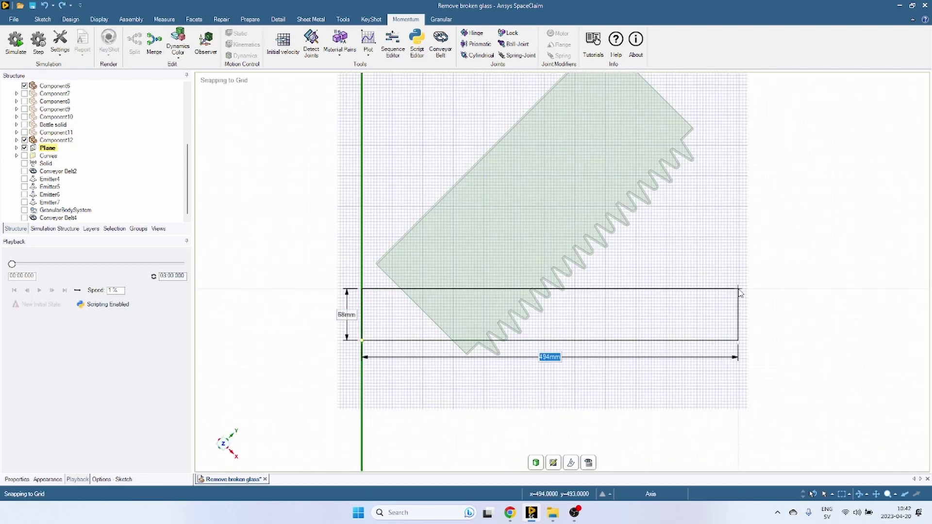
Step: Sketch a rectangle about 494 mm long diagonally across the plate and copy it twice at even spacing
left_click(739, 310)
key("Escape")
double_click(383, 312)
key("m")
left_click_drag(550, 291, 549, 205)
left_click_drag(549, 206, 549, 122)
left_click(283, 369)
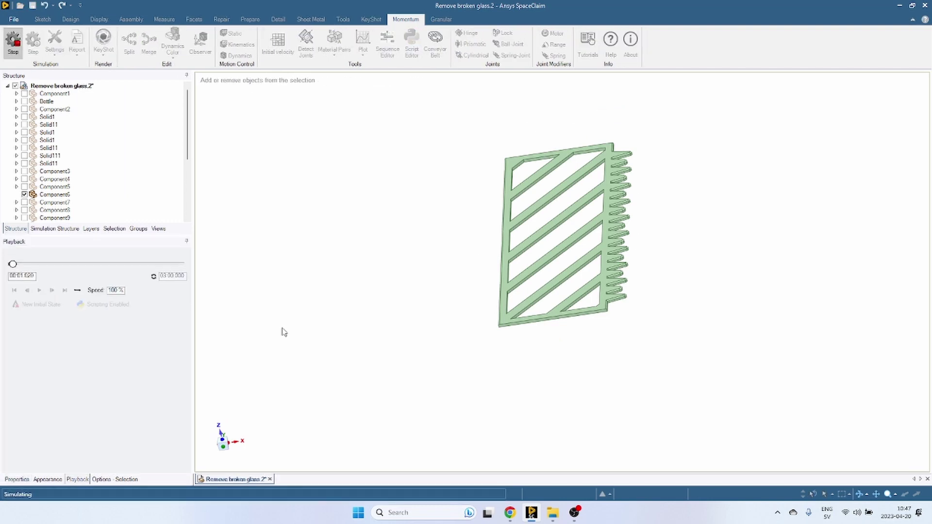
Step: Watch the simulation of bottles and shards crossing the plate with diagonal bars, from the side, from above and at close range
left_click_drag(485, 181, 473, 330)
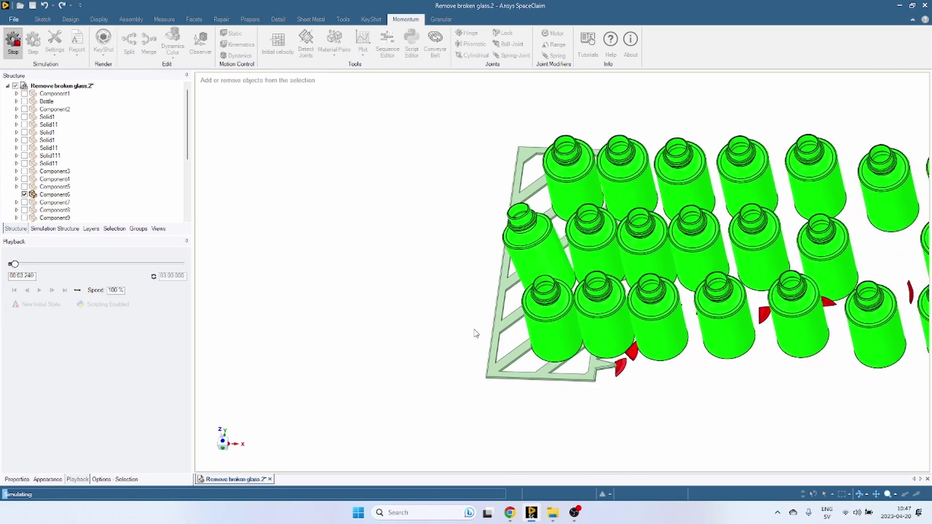
left_click_drag(522, 317, 568, 403)
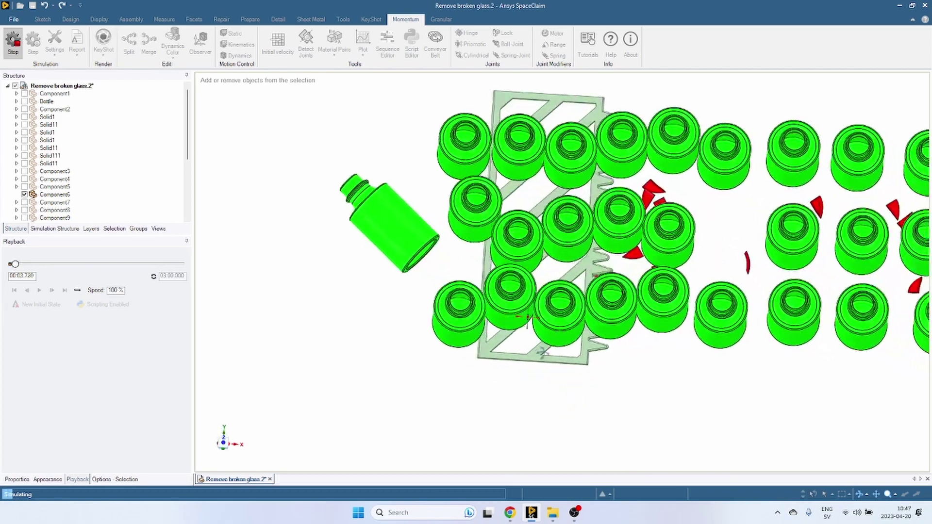
left_click_drag(545, 358, 548, 383)
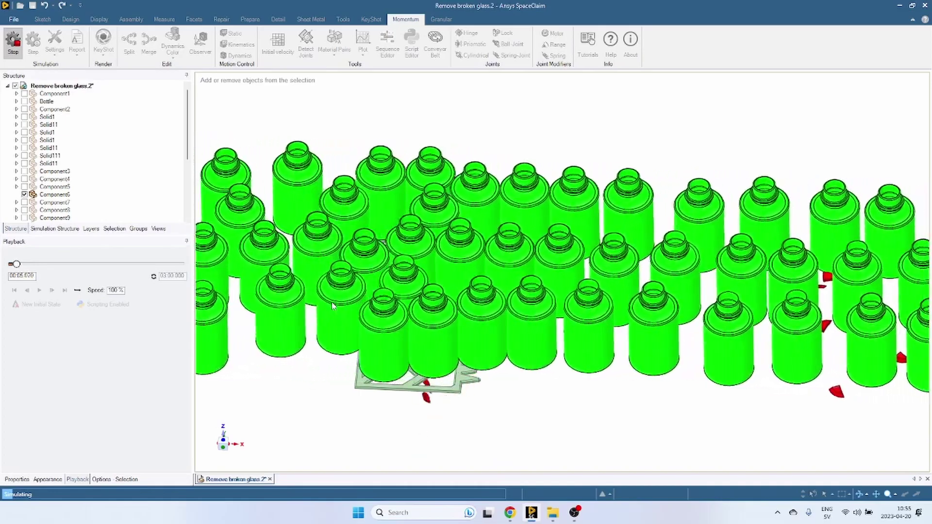
left_click_drag(333, 305, 462, 375)
scroll(461, 375, "down", 3)
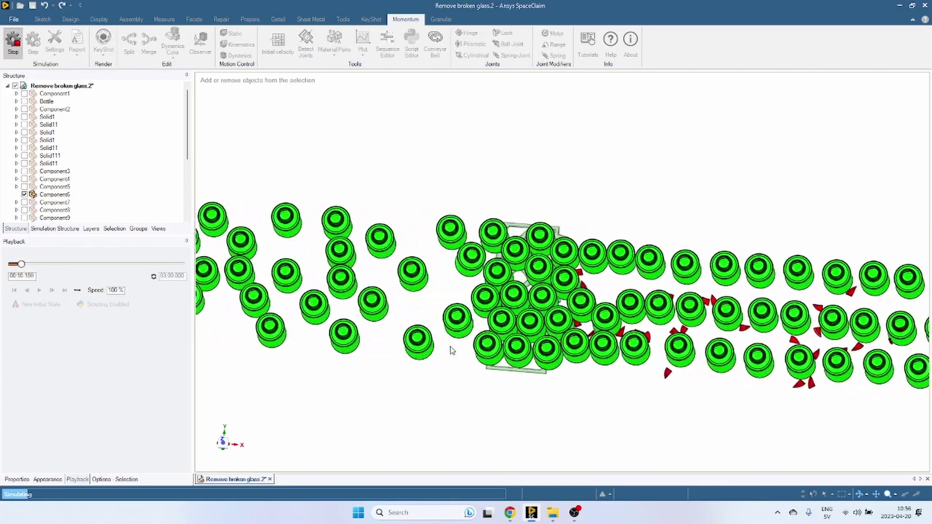
scroll(637, 342, "up", 5)
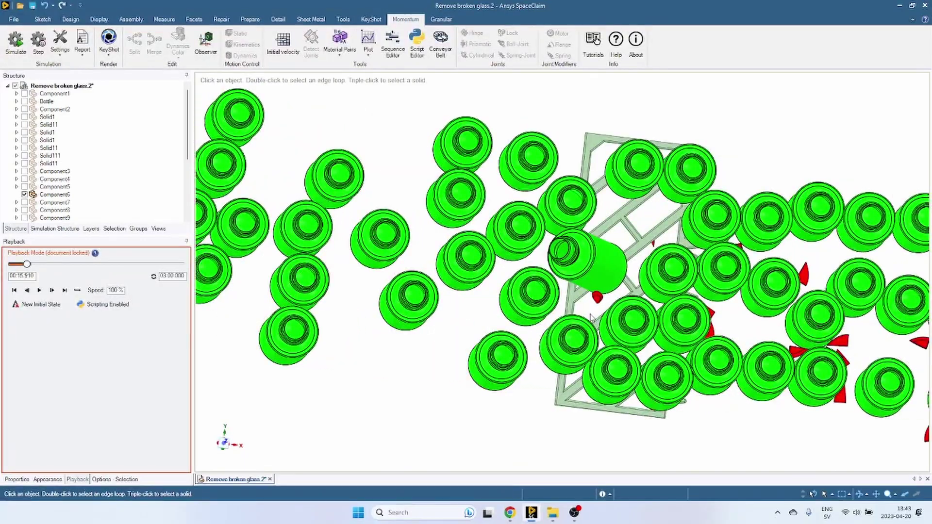
Step: Examine the tipped bottle and trapped shards on the cross-braced plate from above and below, and rewind the playback to the start
left_click_drag(580, 282, 601, 237)
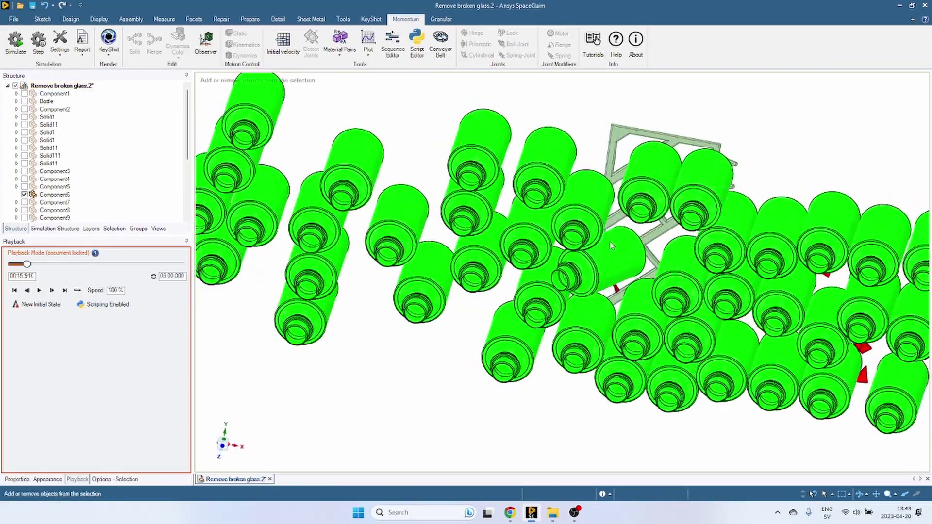
scroll(610, 241, "up", 6)
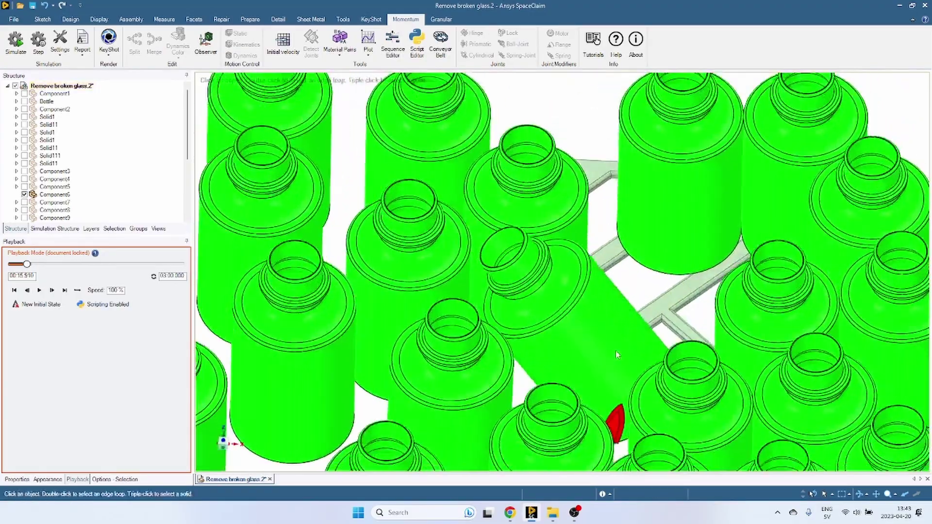
left_click_drag(616, 354, 600, 302)
scroll(600, 290, "down", 5)
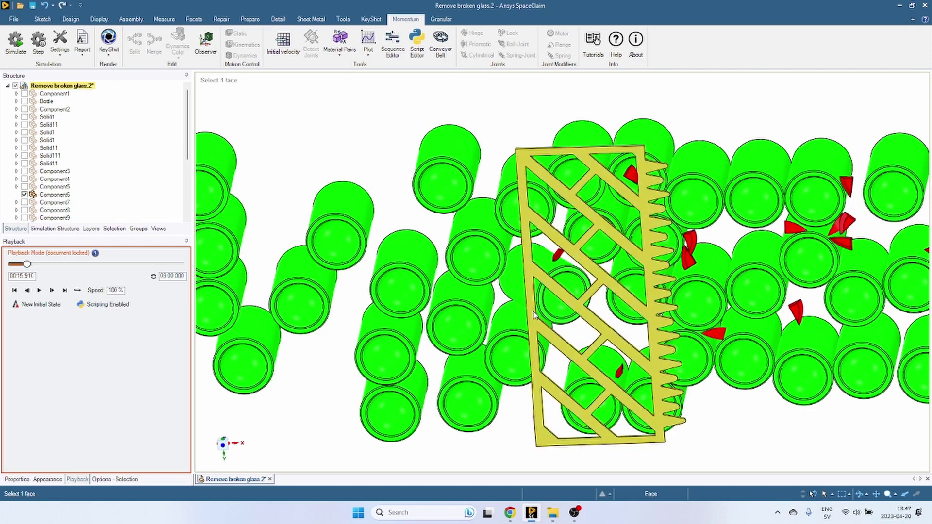
scroll(534, 318, "up", 5)
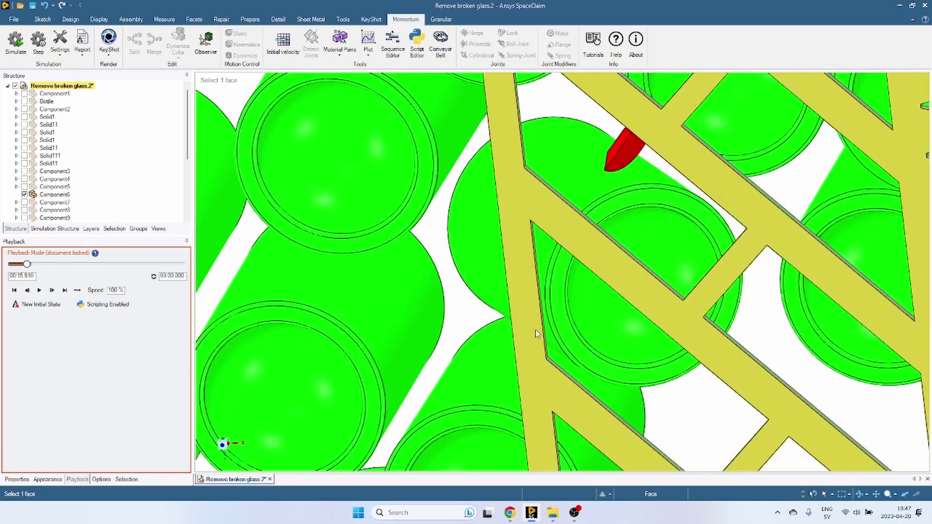
scroll(537, 336, "down", 5)
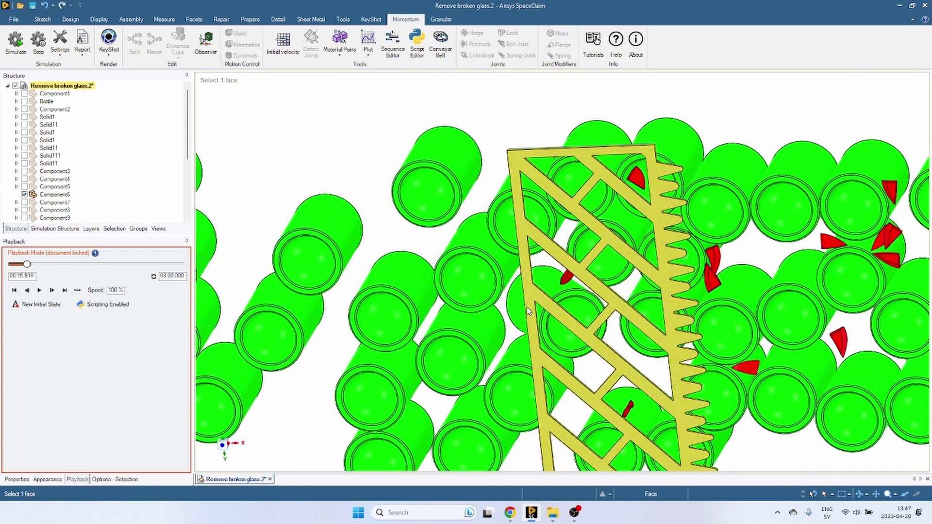
key("Escape")
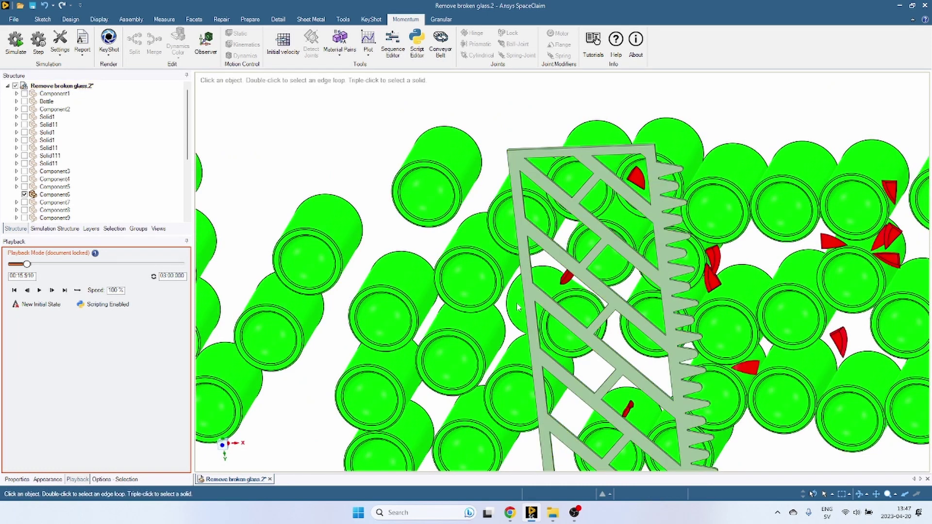
left_click(15, 290)
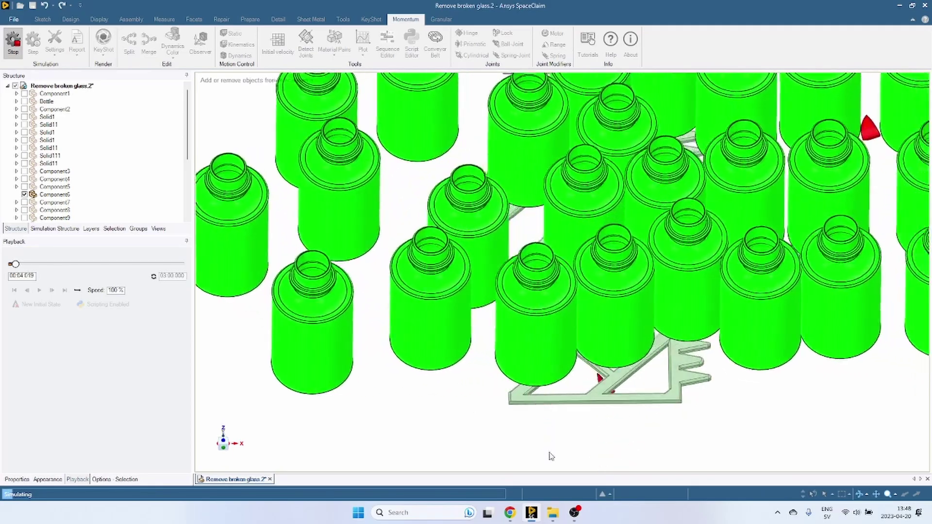
Step: Watch the simulation over the cross-braced plate with open-ended slots from several angles, and stop it to view the bare plate
scroll(552, 456, "down", 2)
left_click_drag(552, 456, 553, 385)
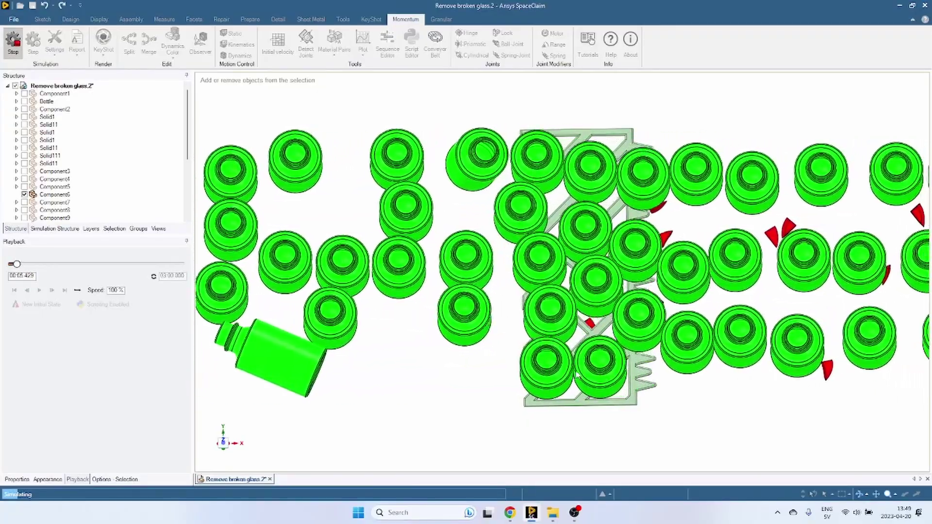
left_click_drag(576, 369, 564, 347)
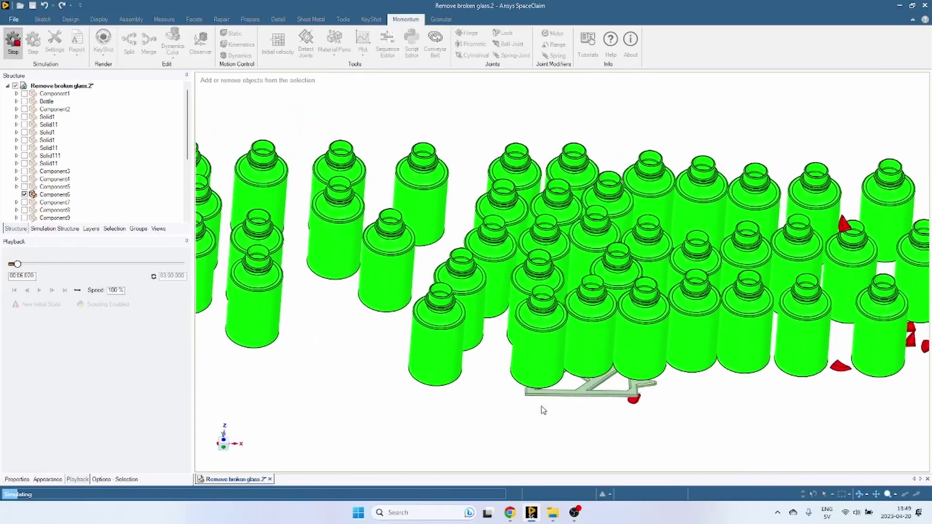
key("Escape")
key("Escape")
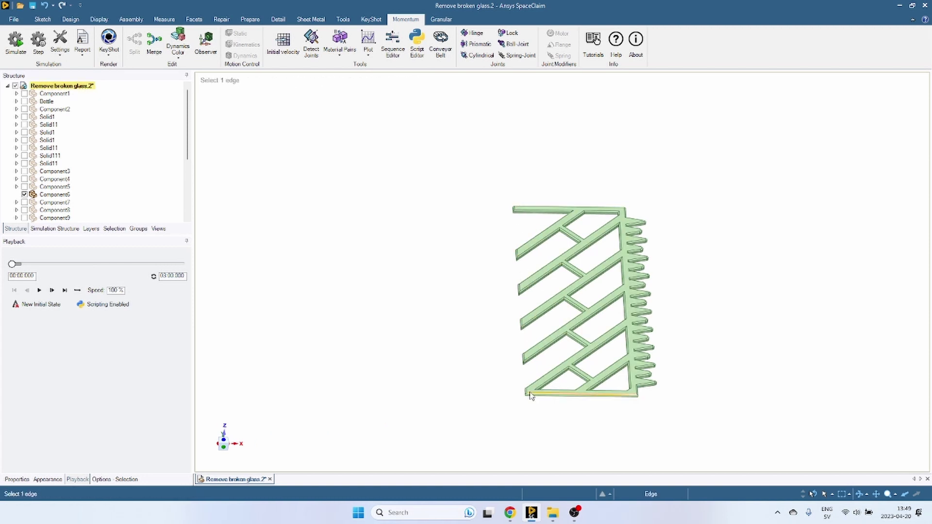
key("Escape")
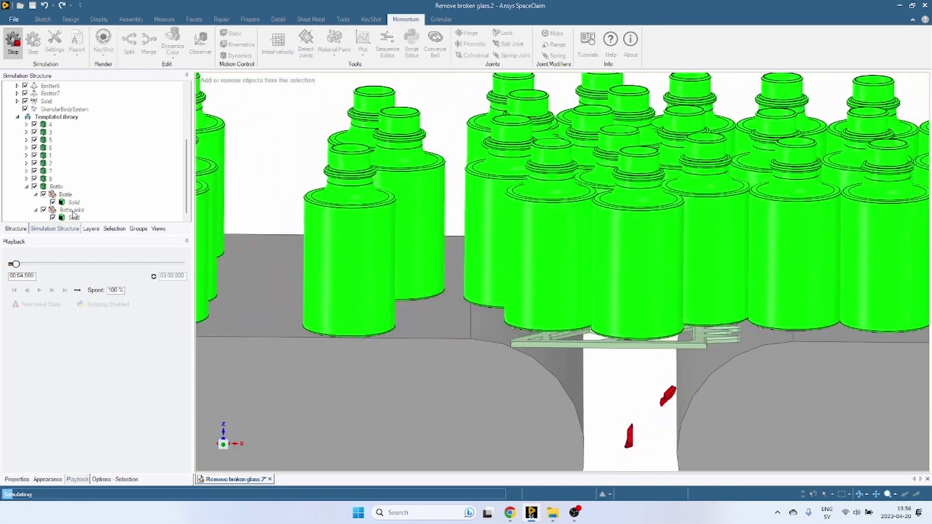
Step: Watch the simulation with the conveyors shown, from above and at the gap under the plate, and stop it
scroll(505, 310, "down", 3)
left_click_drag(508, 309, 491, 335)
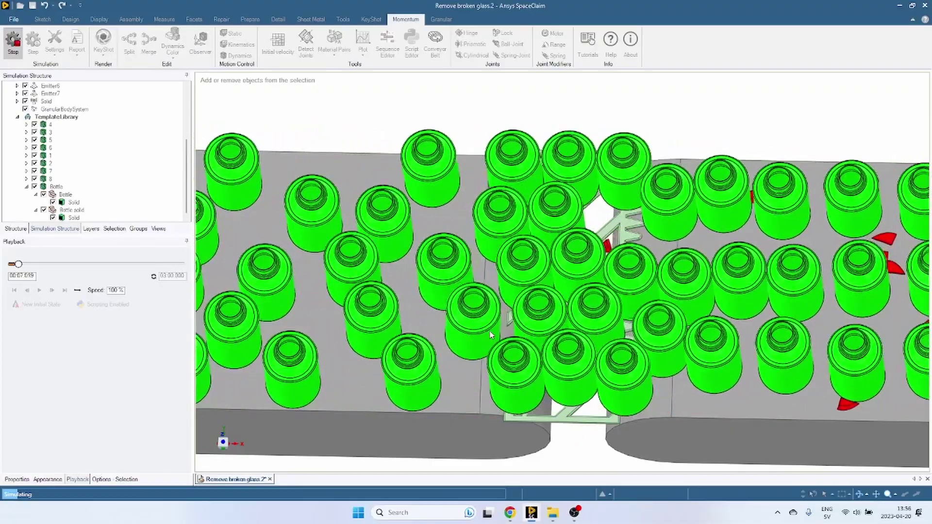
left_click_drag(491, 335, 493, 260)
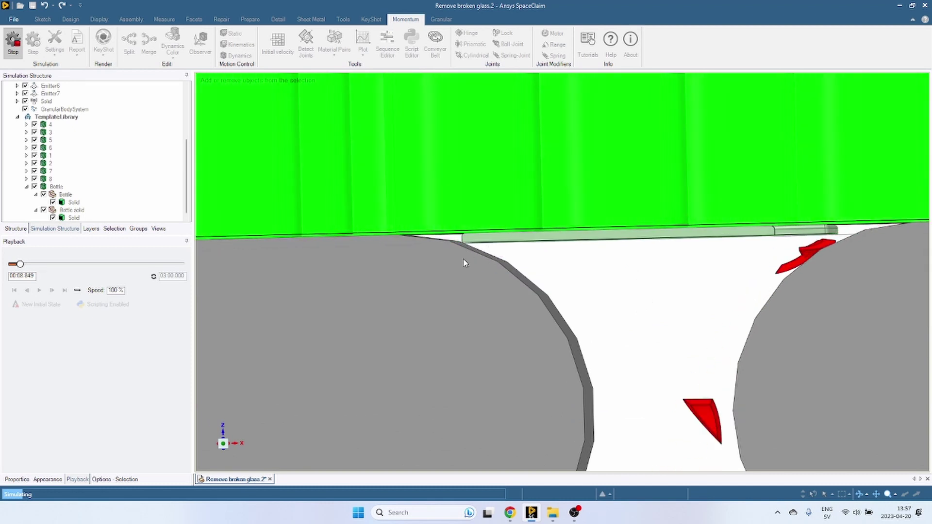
key("Escape")
Step: Undo the last edits and reposition the whole plate between the conveyors with the Move tool anchored at its tooth tips
key("ctrl+z")
key("ctrl+z")
key("ctrl+z")
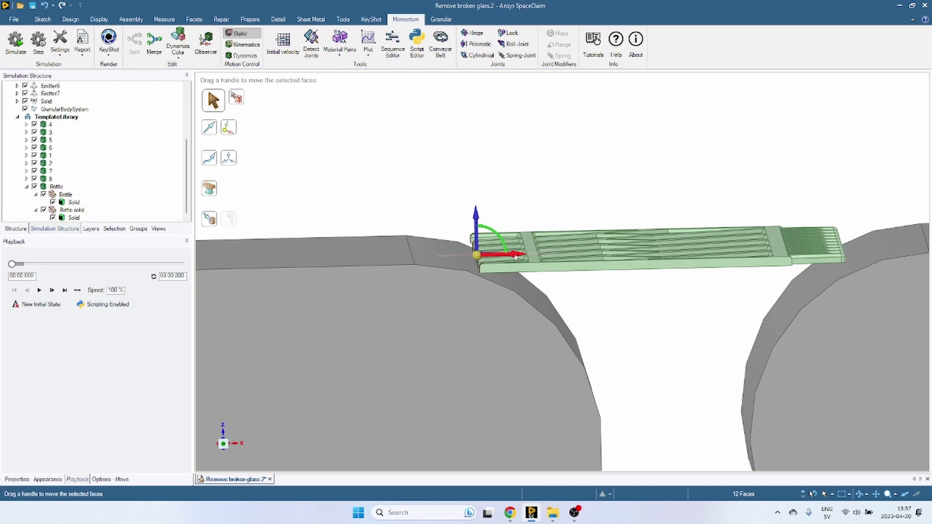
left_click(661, 270)
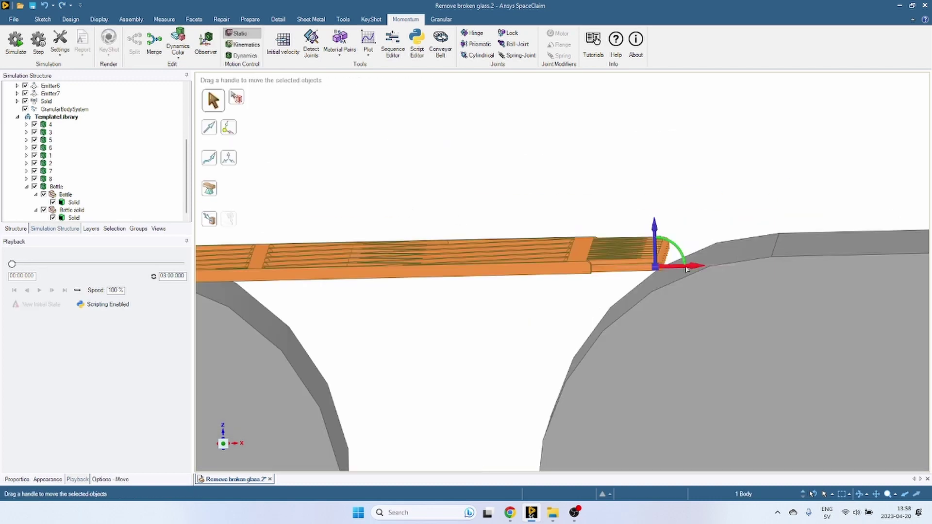
left_click_drag(672, 242, 770, 214)
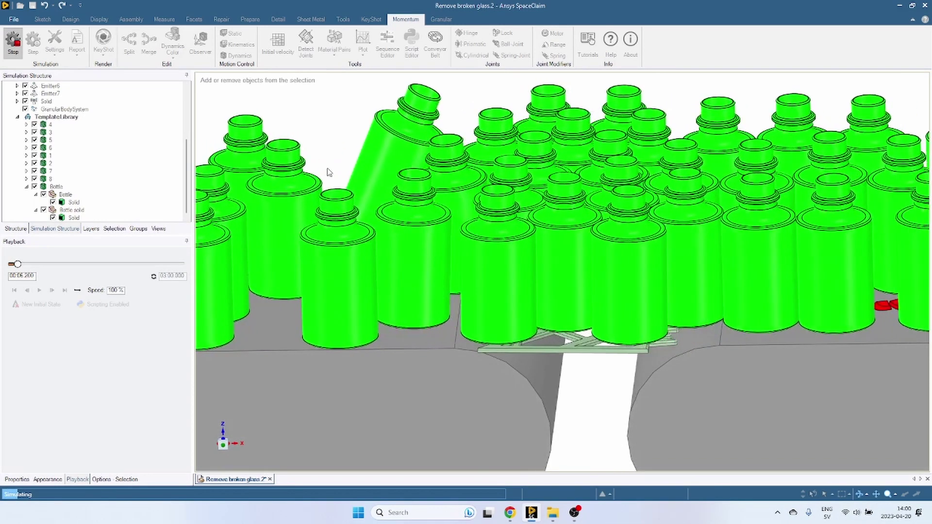
Step: Watch the simulation of bottles crossing the repositioned plate between the conveyors from a higher viewpoint
left_click_drag(388, 277, 452, 408)
scroll(389, 297, "down", 2)
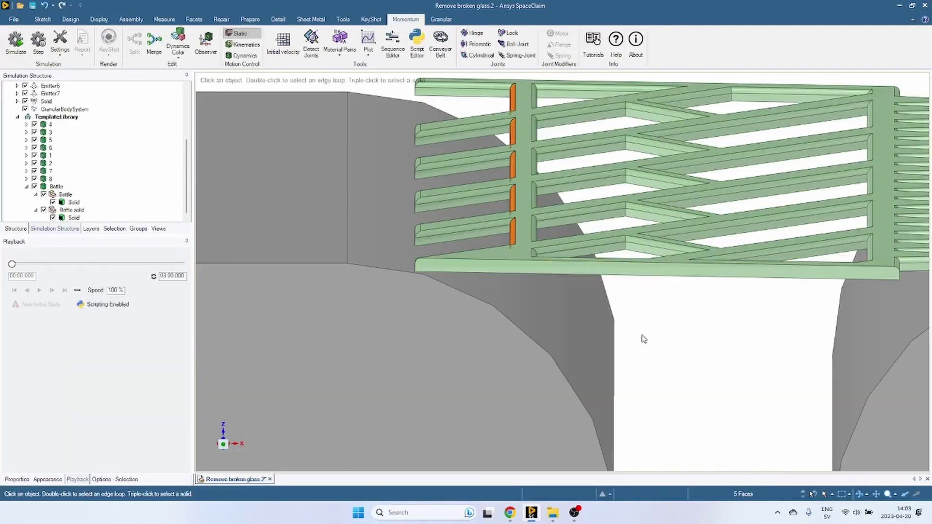
Step: Shorten the plate's five open-ended slots by moving their inner end faces outward, and run the simulation to watch bottles cross
key("m")
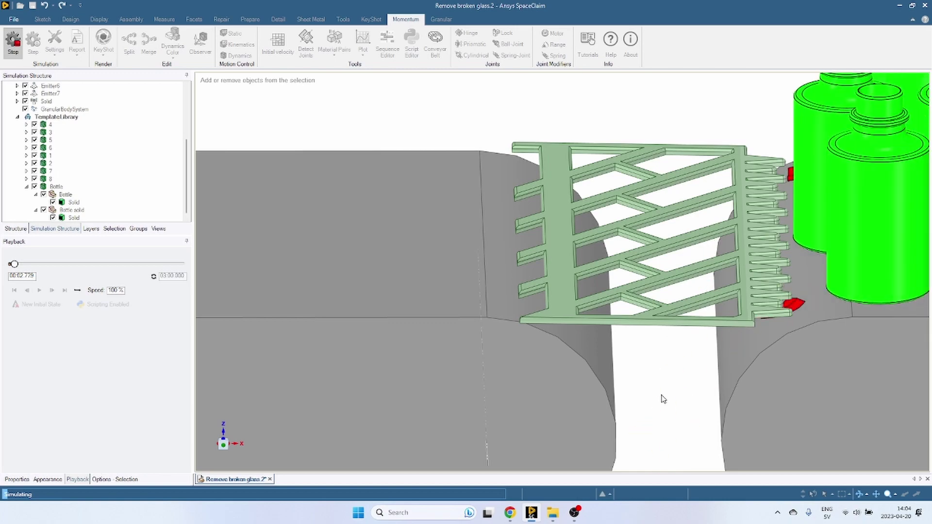
scroll(663, 399, "down", 5)
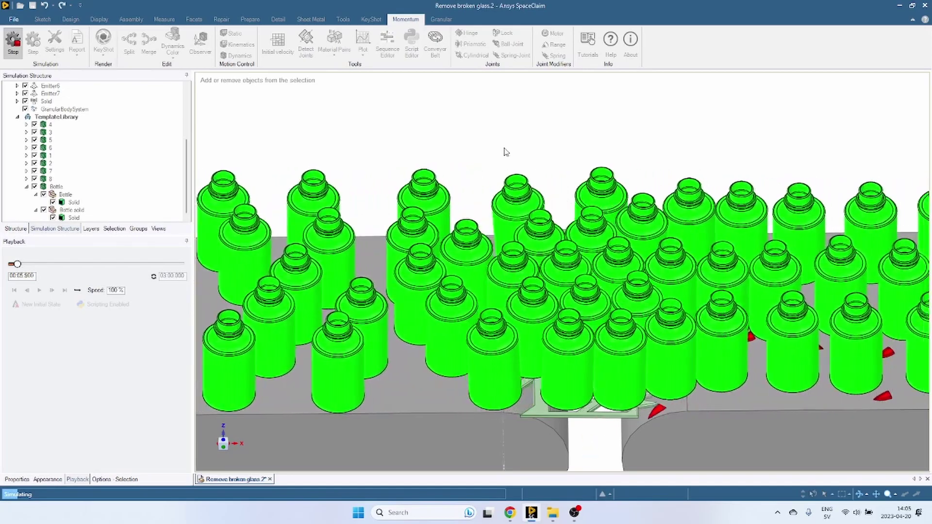
left_click_drag(505, 152, 499, 357)
scroll(525, 233, "down", 2)
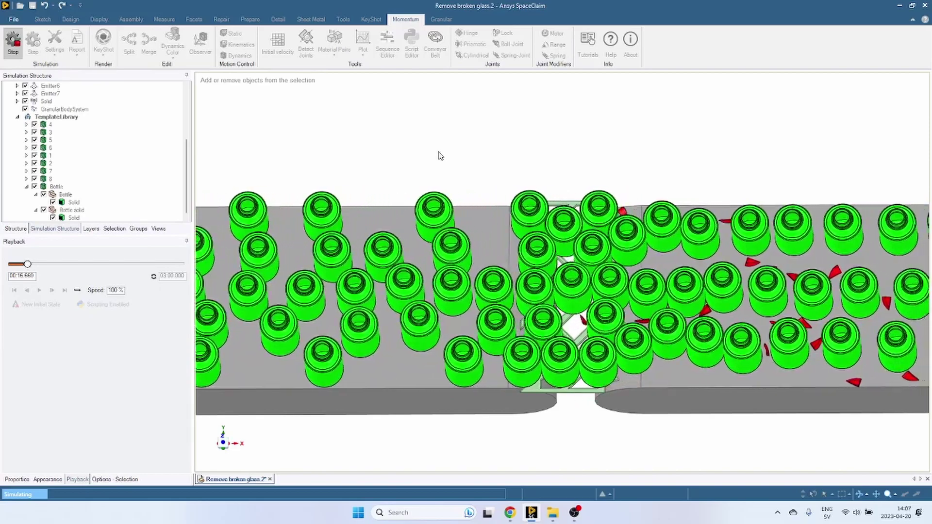
Step: Examine the running simulation from above the bottles and from beneath the plate, checking where glass shards drop at the toothed edge
left_click_drag(568, 301, 499, 151)
scroll(568, 340, "up", 3)
scroll(620, 399, "up", 3)
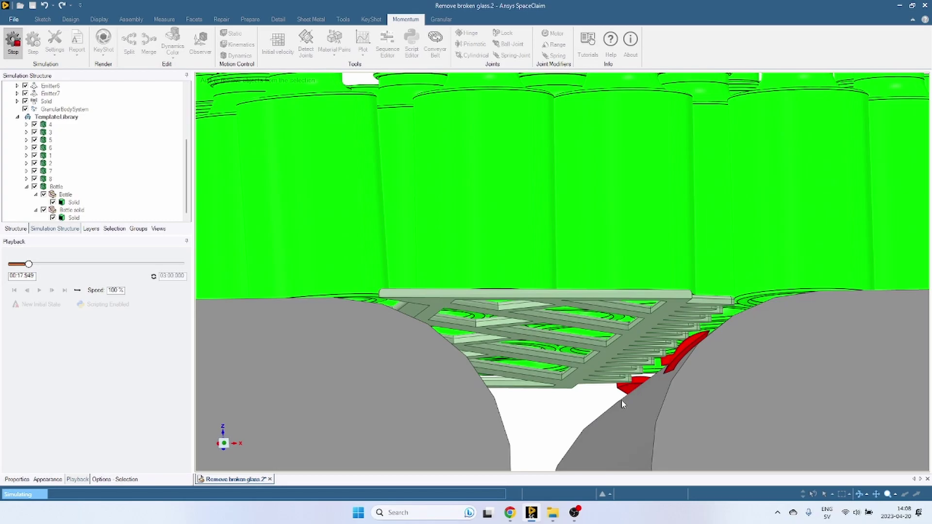
left_click_drag(620, 397, 627, 252)
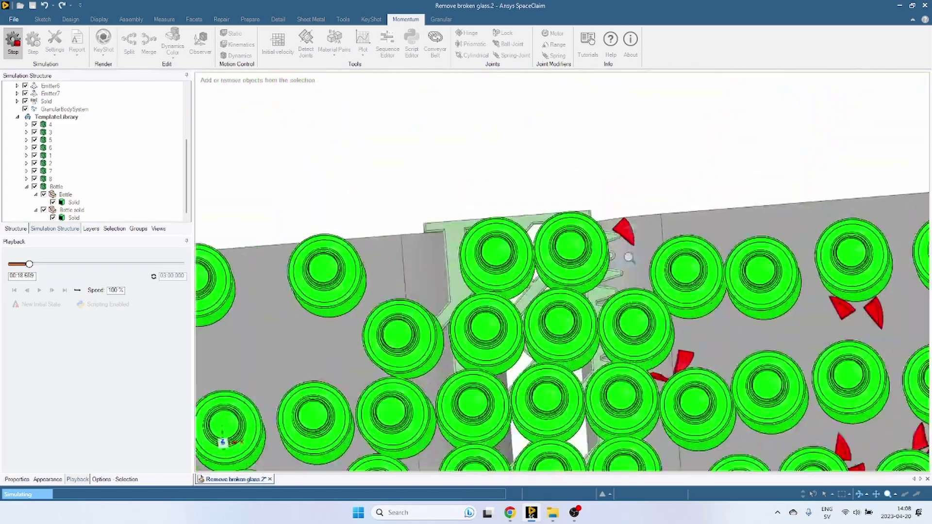
scroll(609, 194, "up", 5)
mouse_move(609, 194)
left_mouse_down()
mouse_move(662, 250)
mouse_move(639, 374)
mouse_move(649, 373)
mouse_move(506, 406)
mouse_move(597, 323)
mouse_move(592, 334)
mouse_move(611, 345)
left_mouse_up()
scroll(639, 374, "down", 5)
scroll(635, 365, "up", 2)
scroll(648, 371, "up", 5)
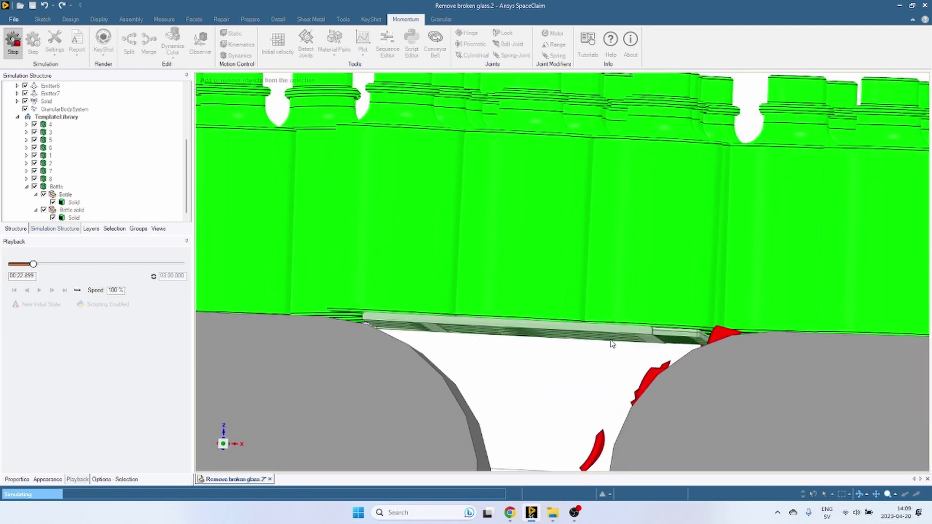
left_click_drag(691, 336, 642, 338)
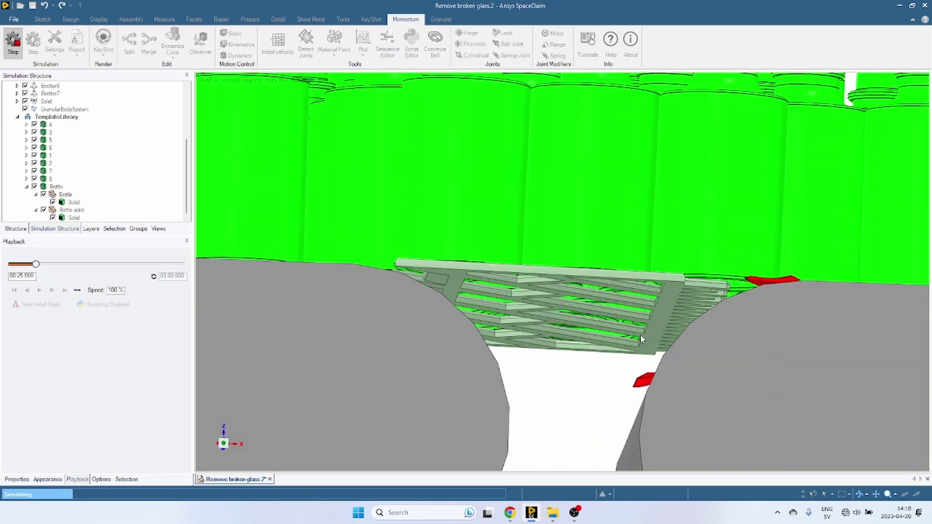